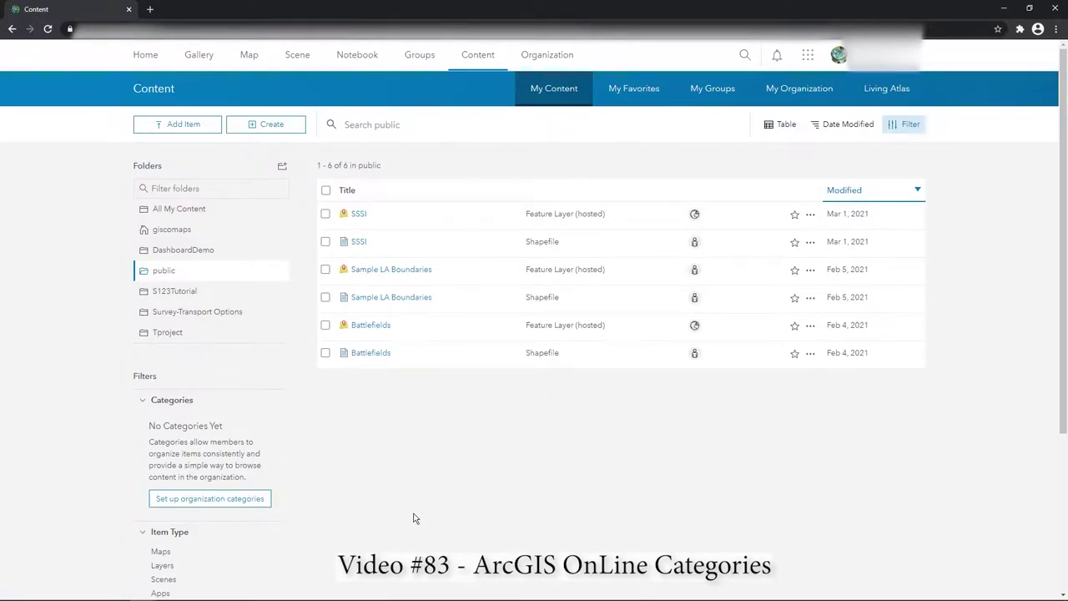
Collapse and reopen the Categories filter section twice.
left_click(178, 403)
left_click(178, 403)
left_click(178, 402)
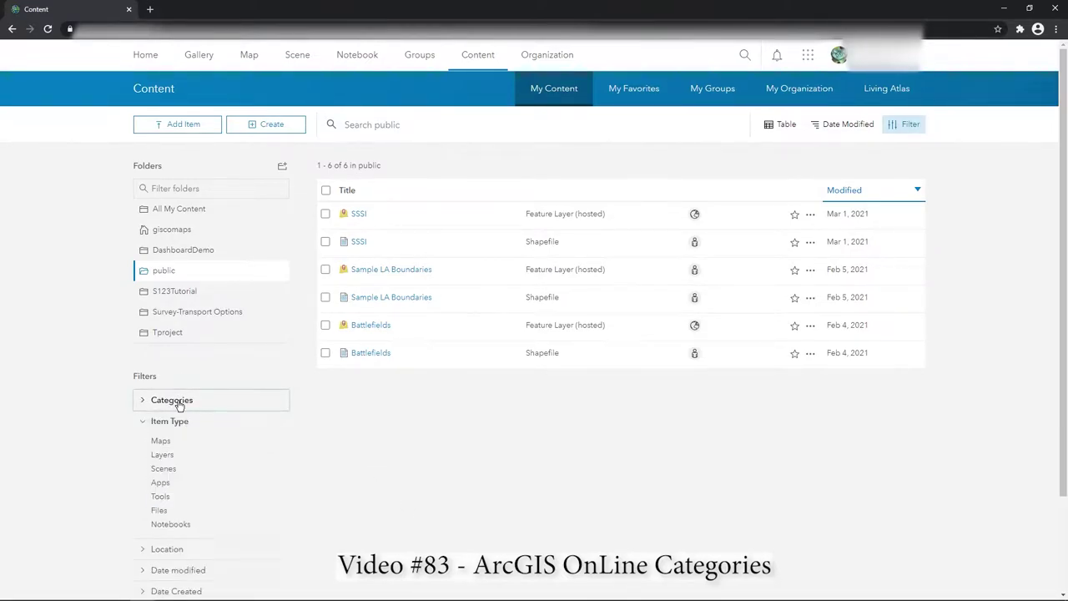
left_click(178, 402)
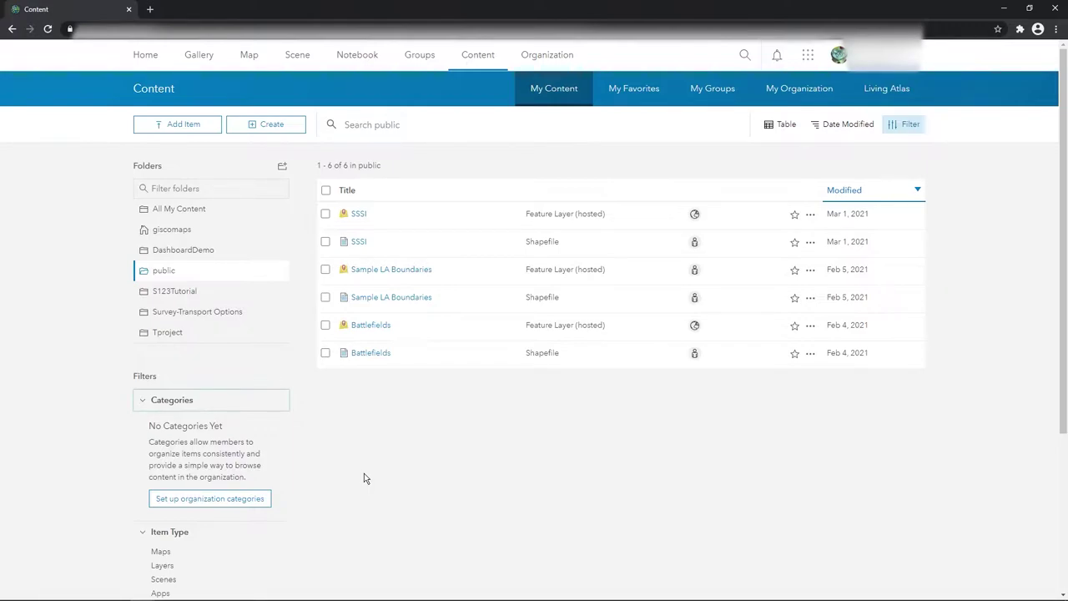
Set up custom organization categories with a new category named 'Planning' and save.
left_click(208, 500)
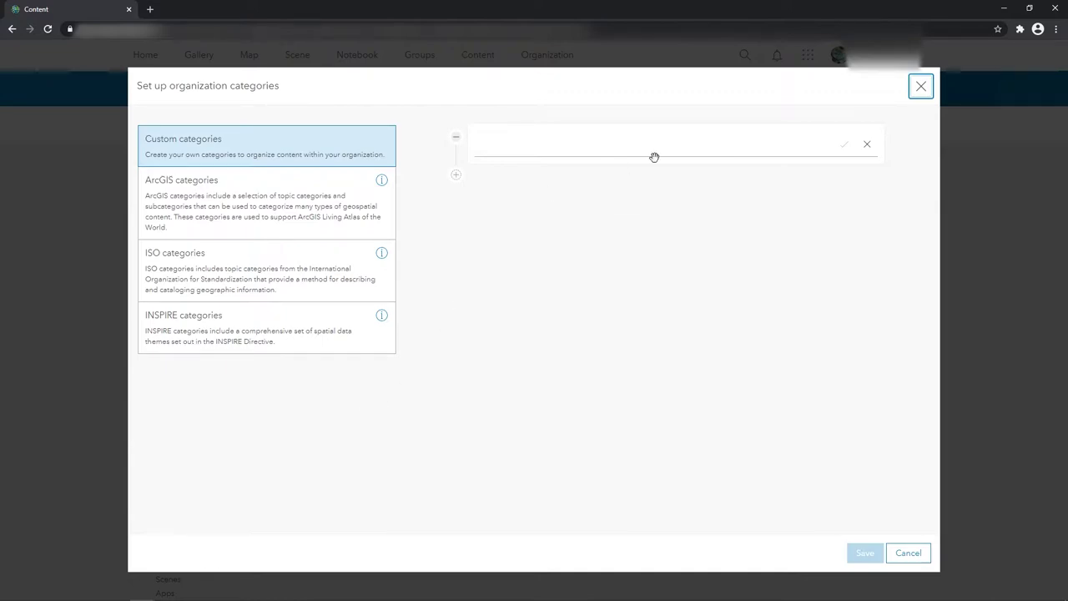
left_click(692, 151)
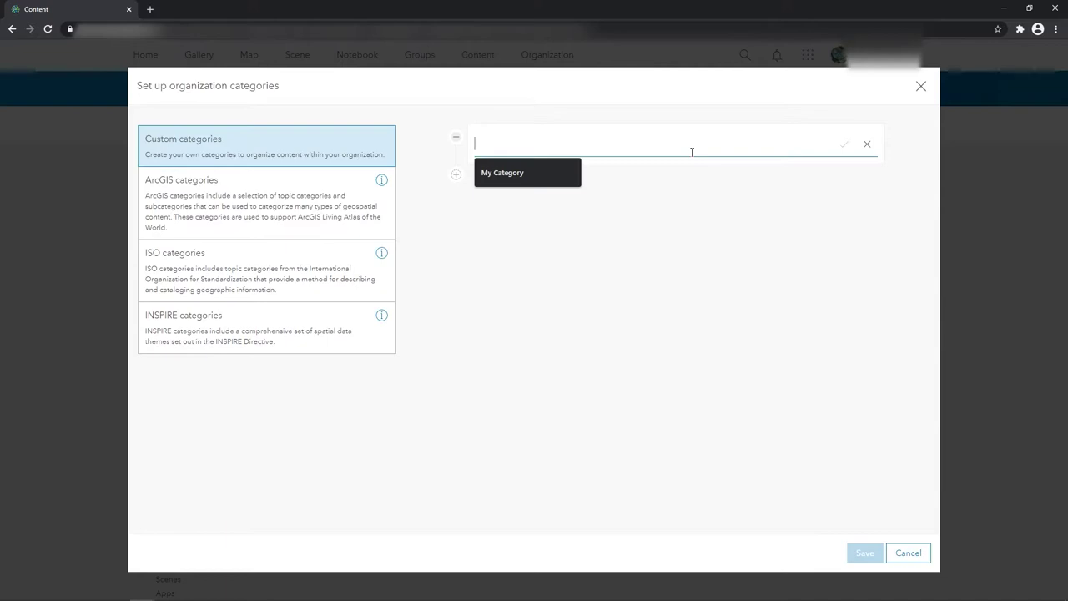
type("Planning")
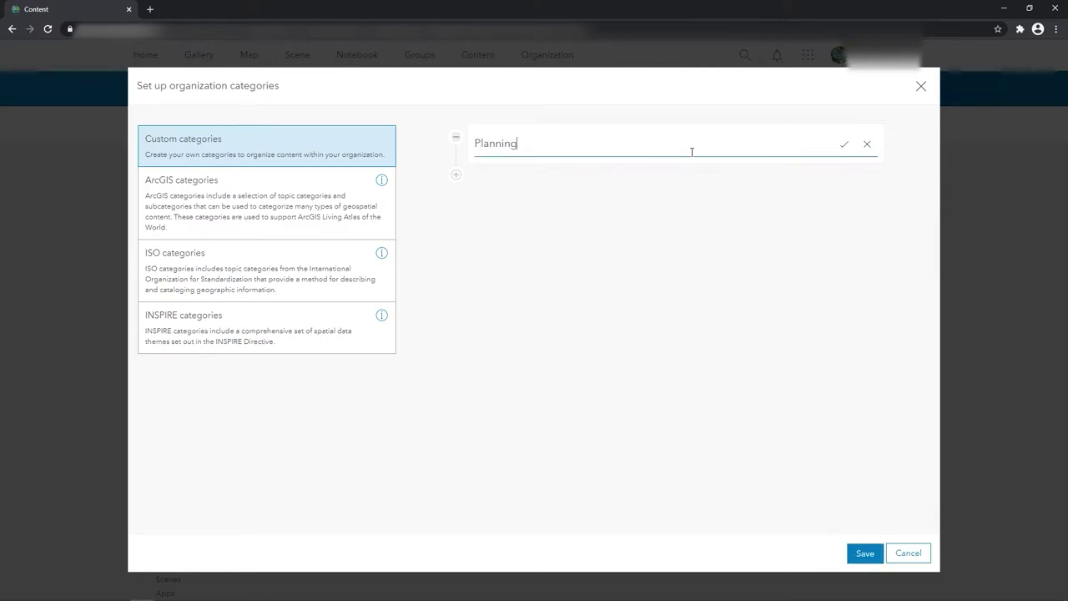
left_click(864, 553)
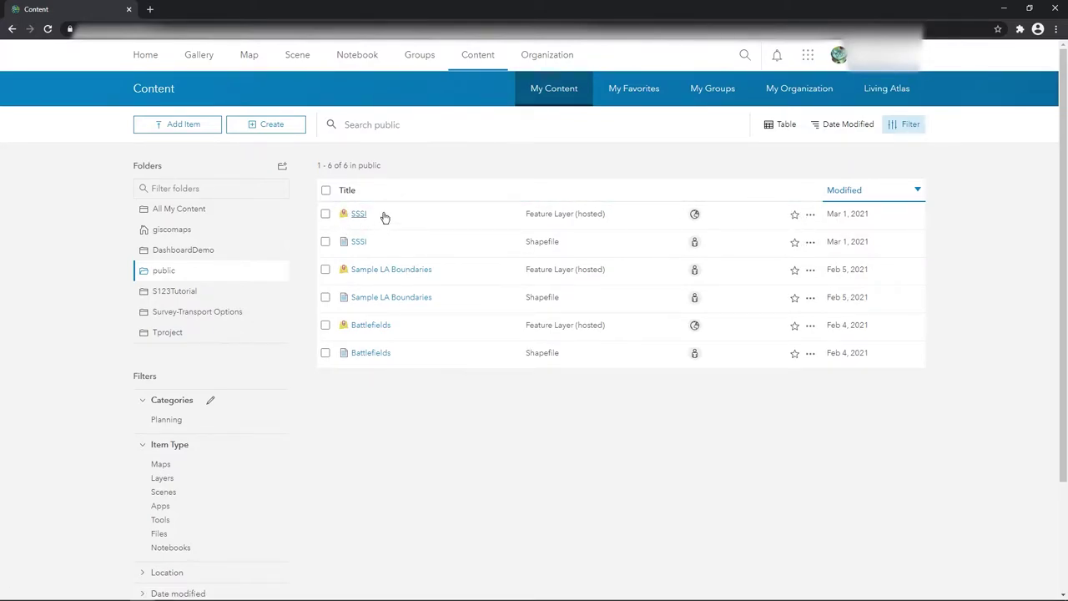
Categorize the SSSI layer under Planning, then check the Planning filter and clear it.
left_click(810, 214)
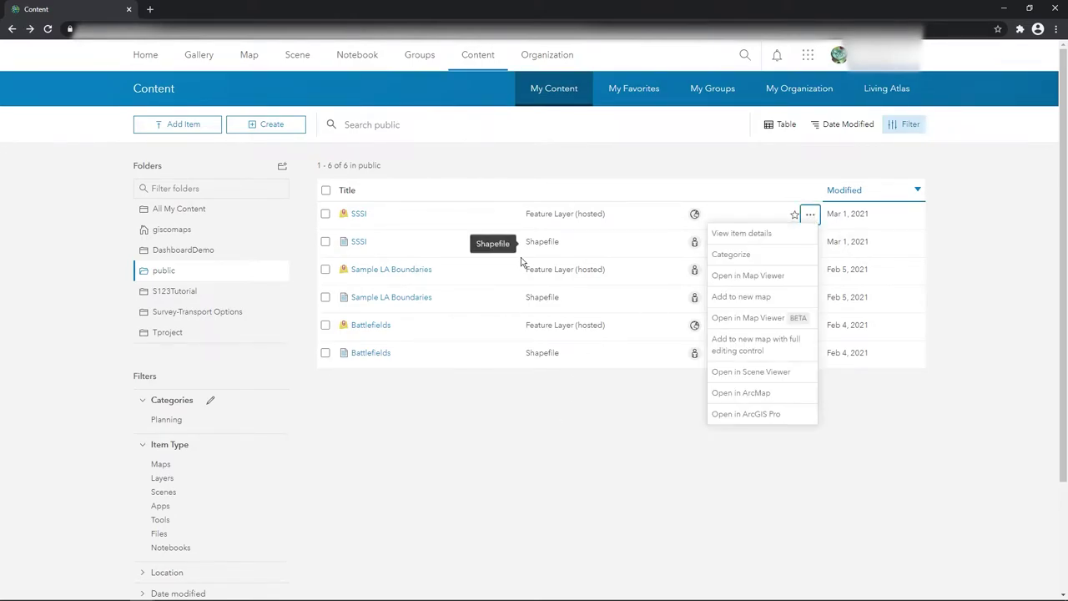
left_click(737, 260)
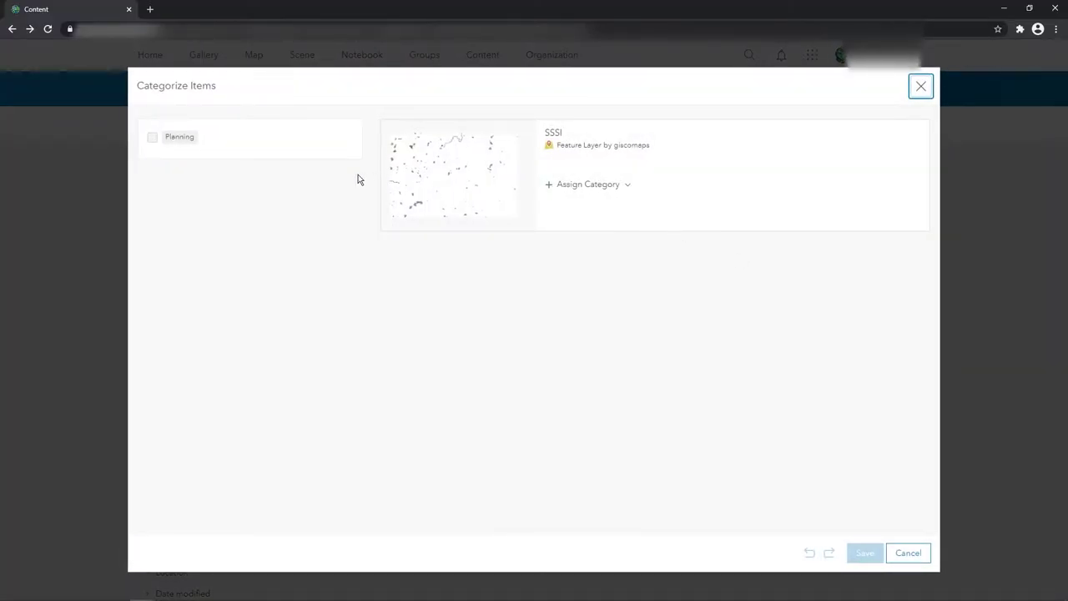
left_click(152, 138)
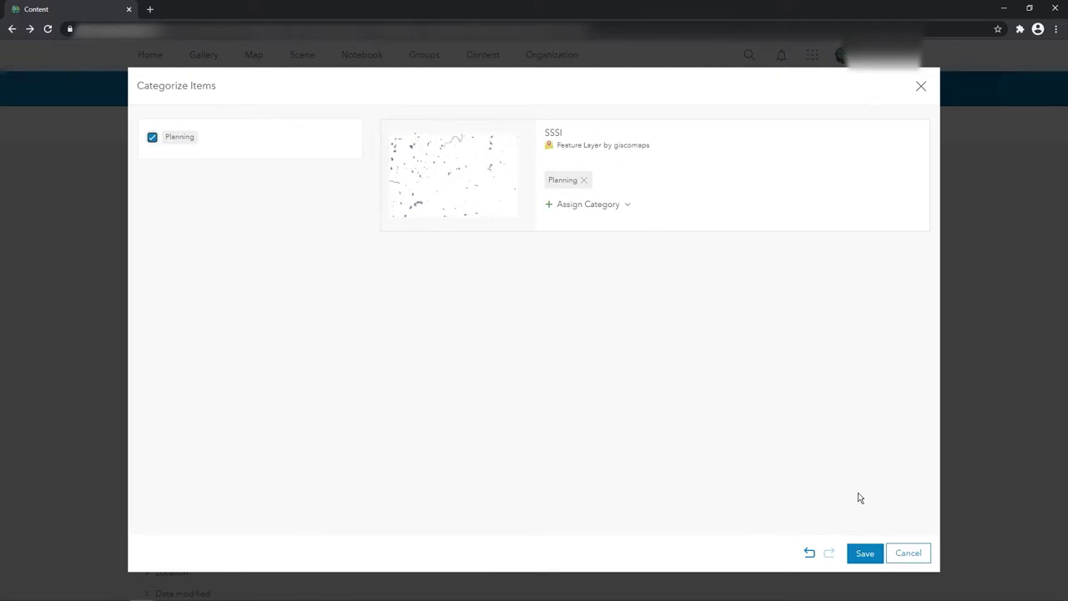
left_click(865, 553)
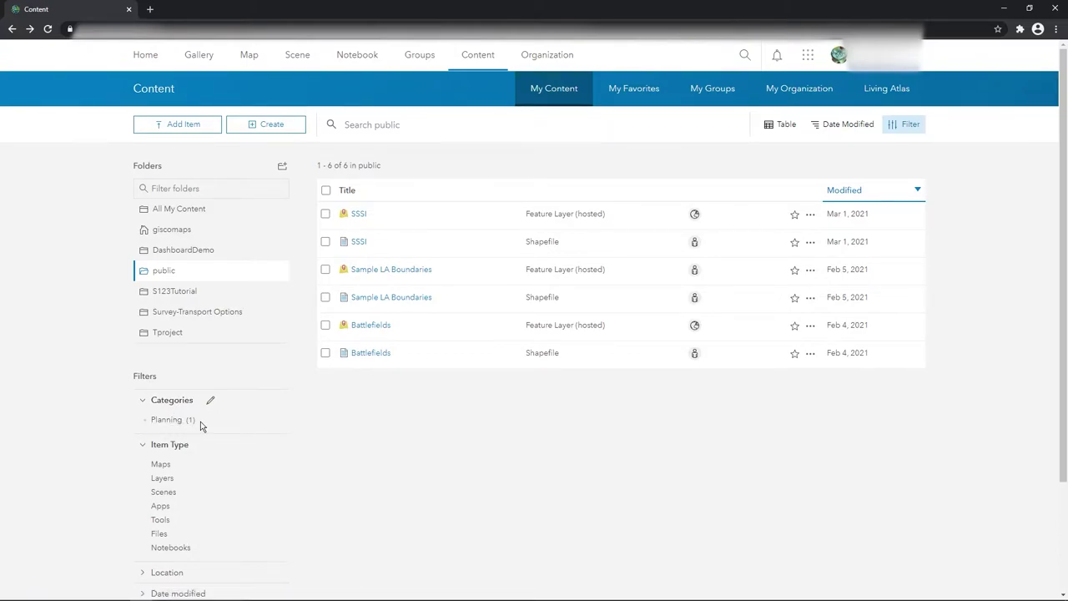
left_click(172, 423)
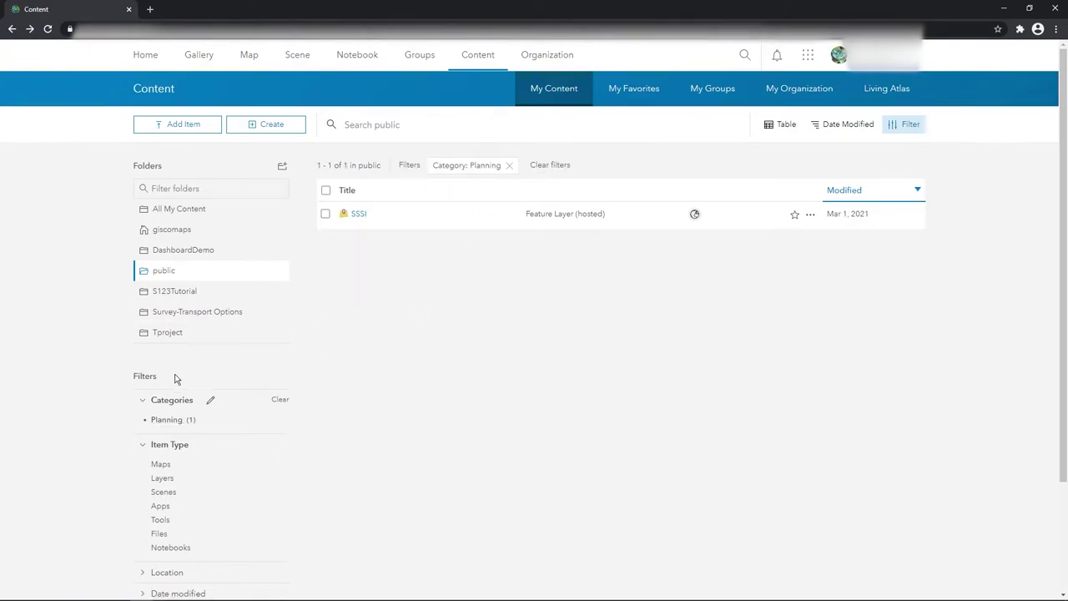
left_click(172, 421)
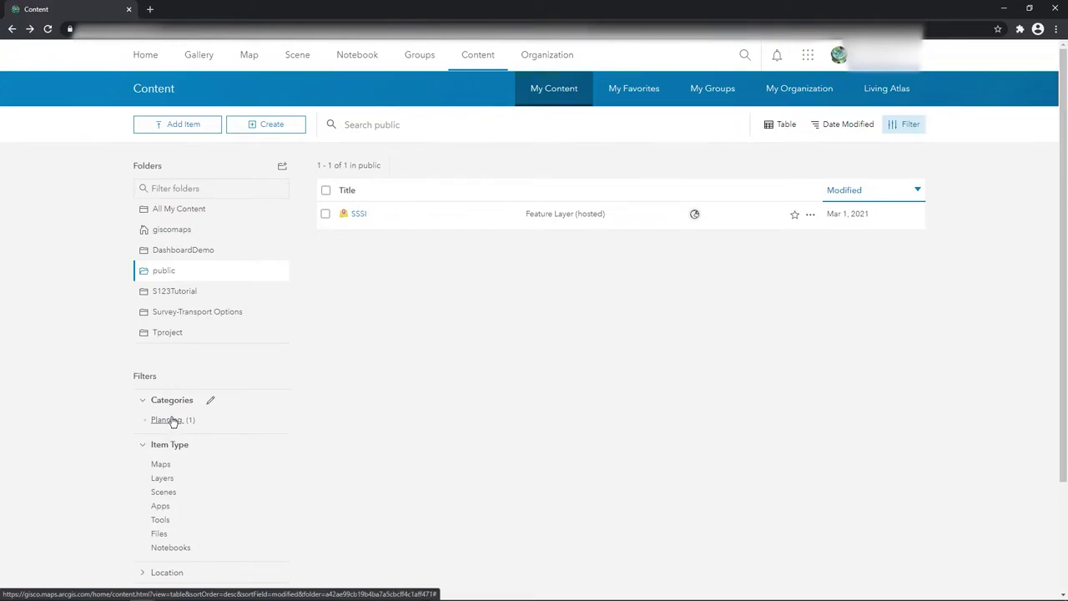
Add a top-level category named 'Areas of Historical interest' in the category configuration.
left_click(213, 401)
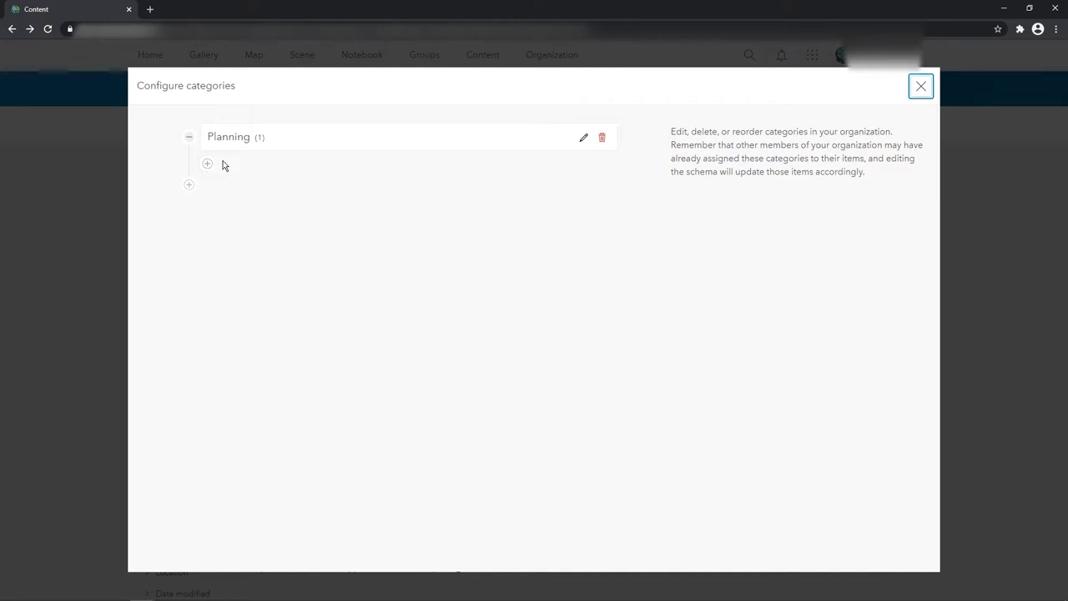
left_click(187, 186)
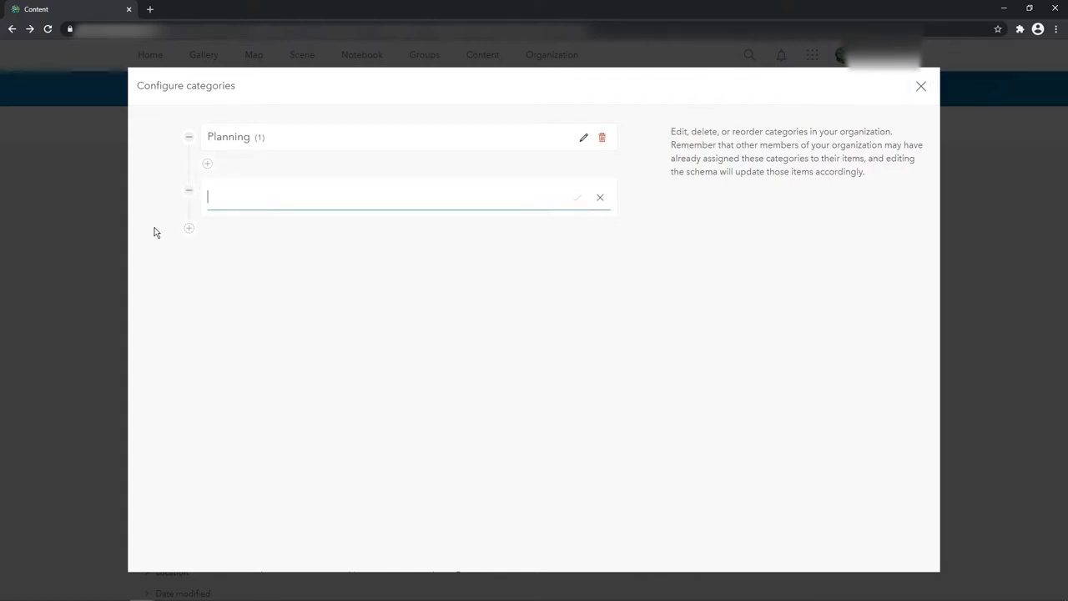
type("Areas of Historical interest")
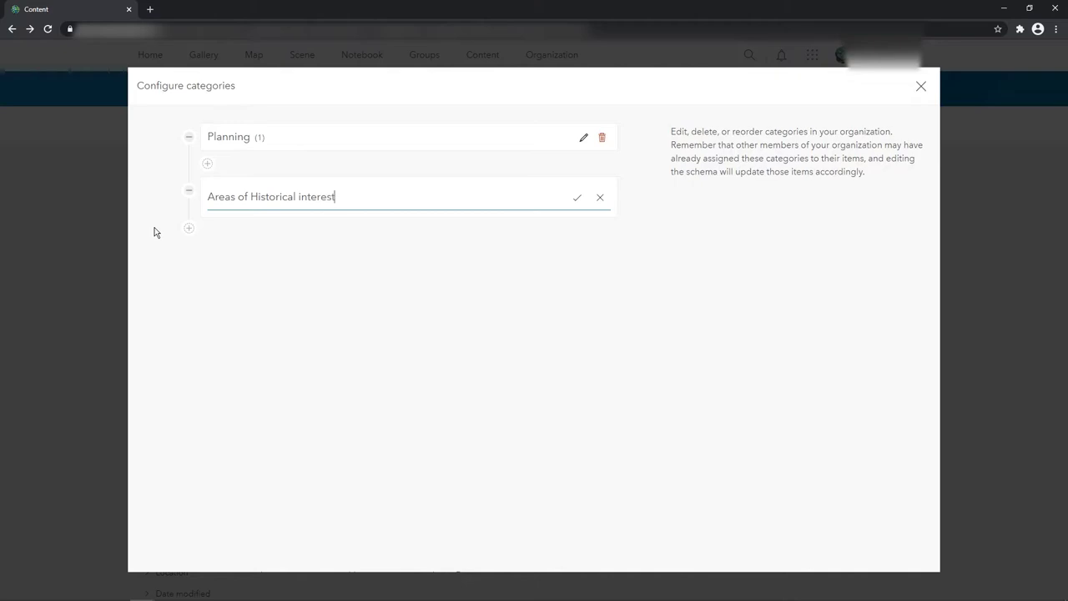
key("Return")
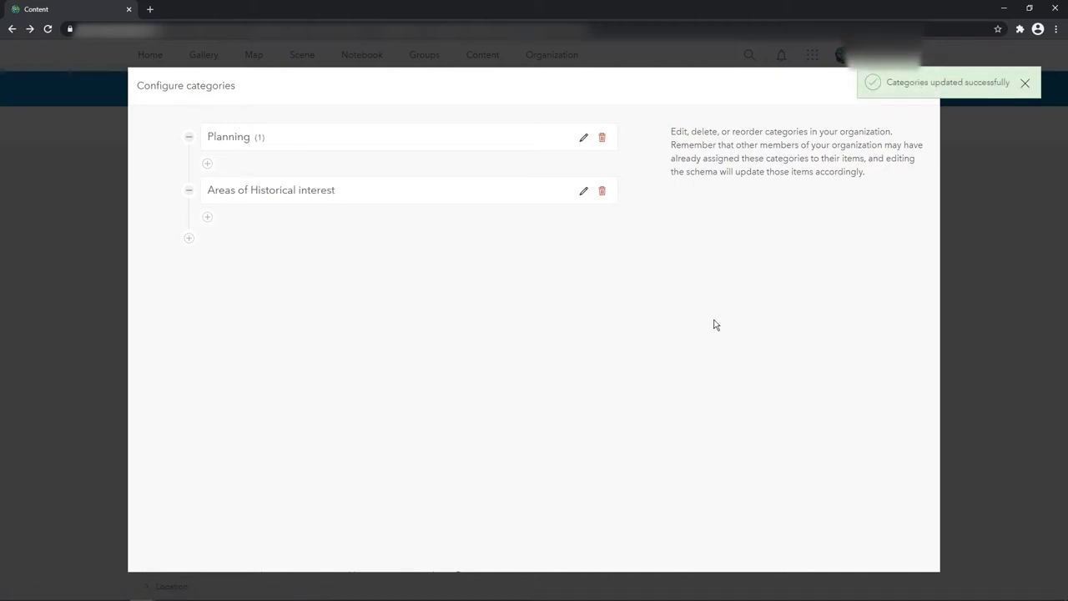
left_click(965, 167)
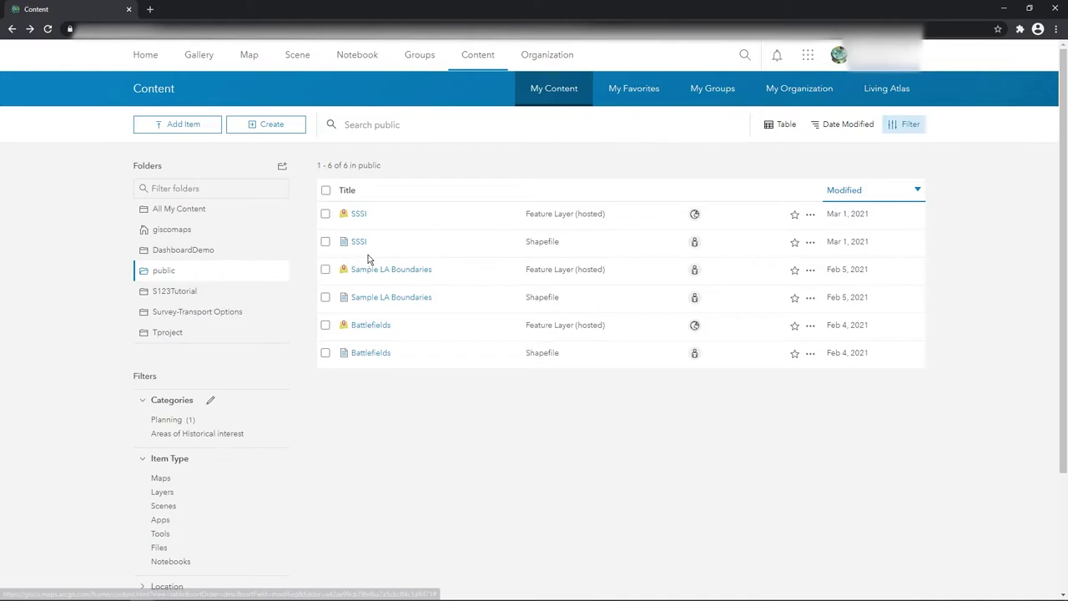
Categorize the Battlefields layer under Areas of Historical interest and save.
left_click(811, 326)
left_click(750, 149)
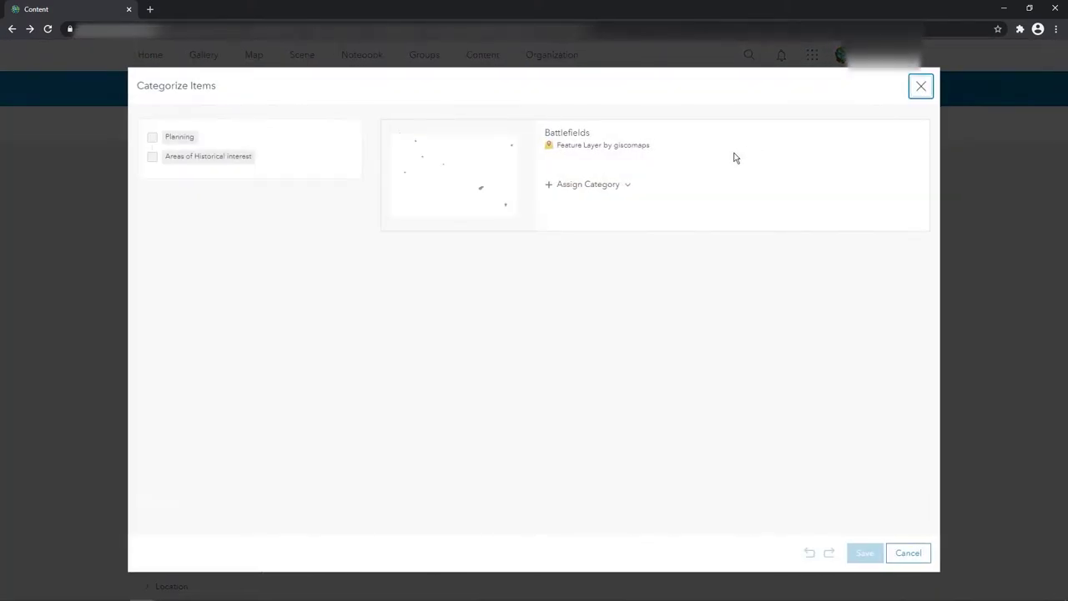
left_click(152, 157)
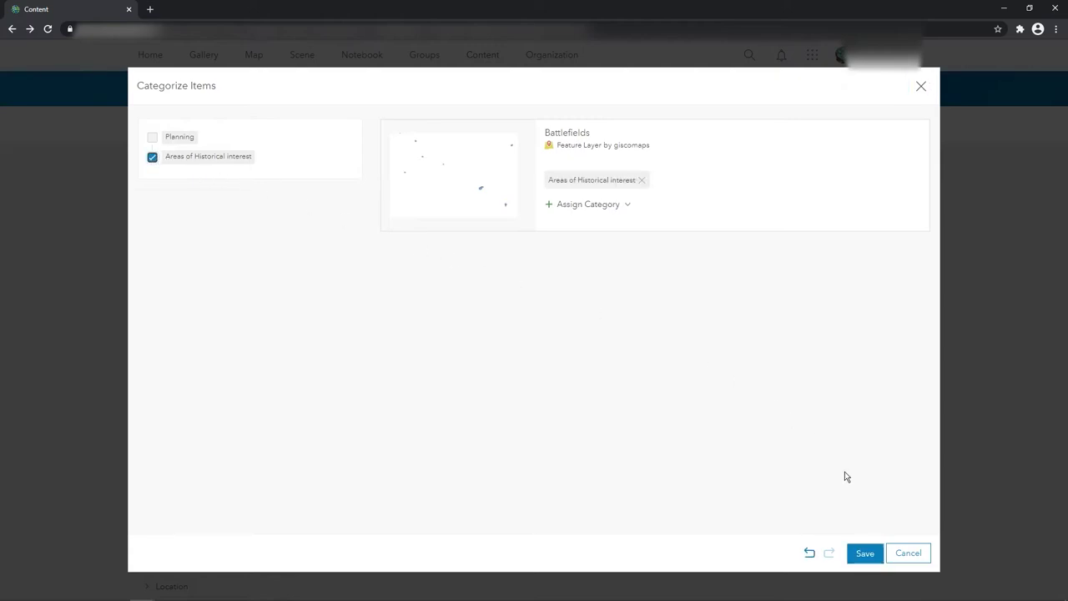
left_click(863, 555)
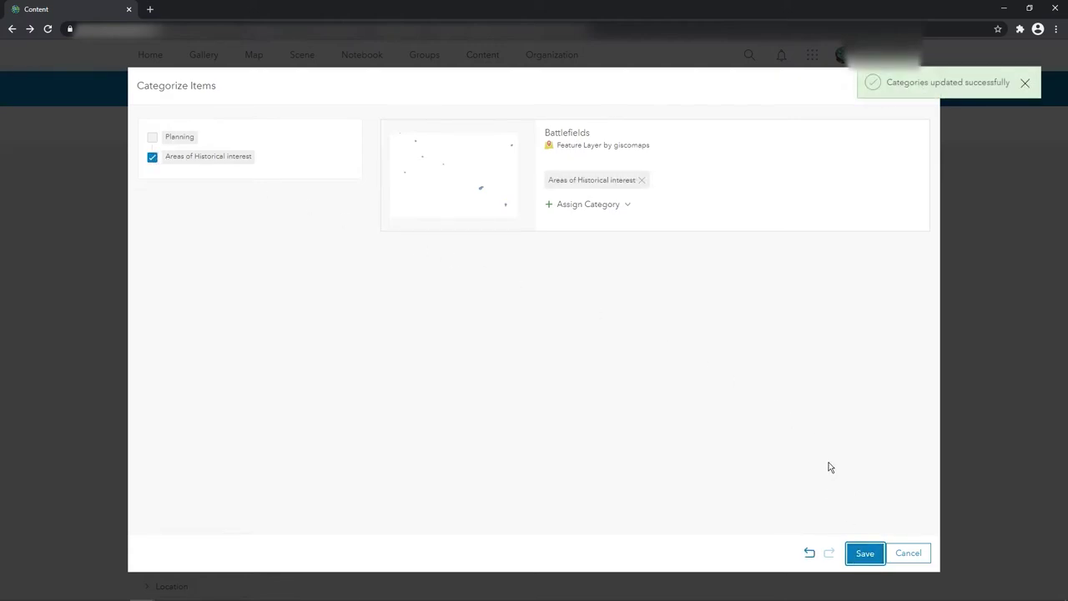
left_click(891, 553)
Test the Areas of Historical interest and Planning filters, then clear the category filter.
left_click(215, 434)
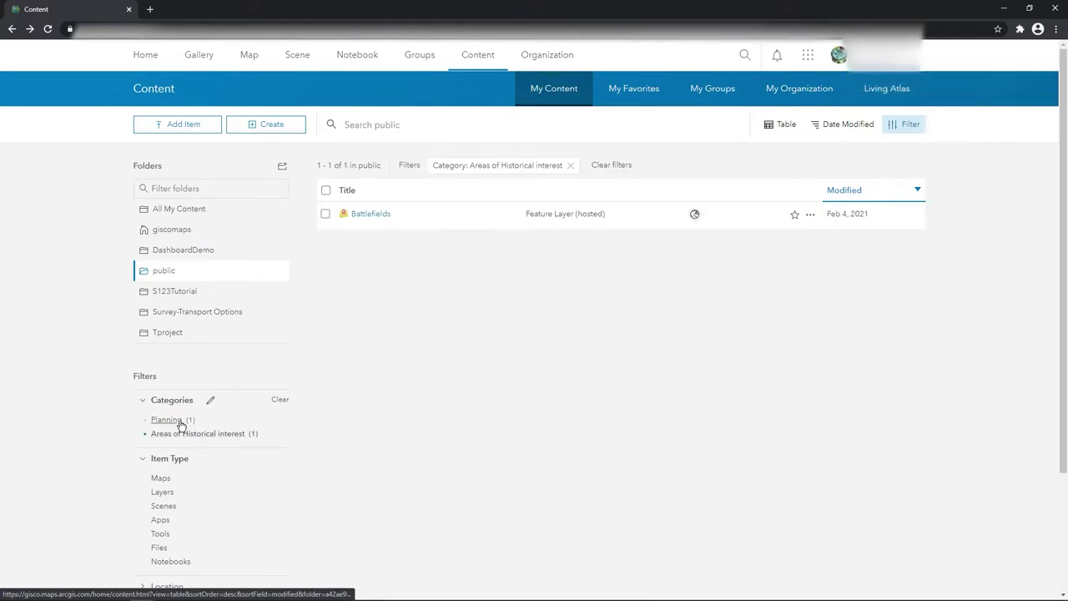
left_click(178, 421)
left_click(189, 434)
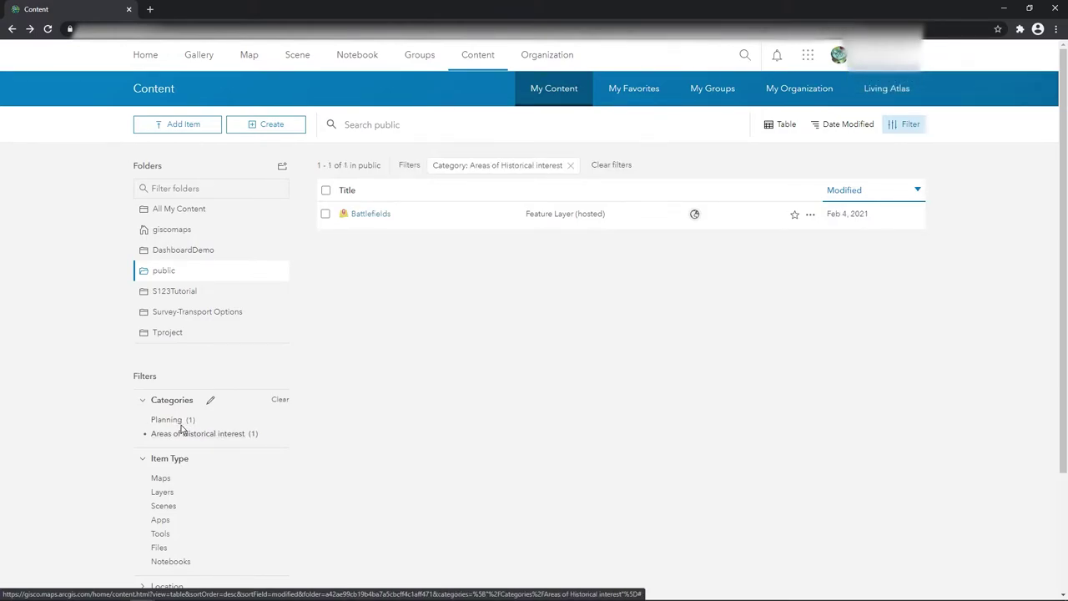
left_click(178, 422)
left_click(279, 401)
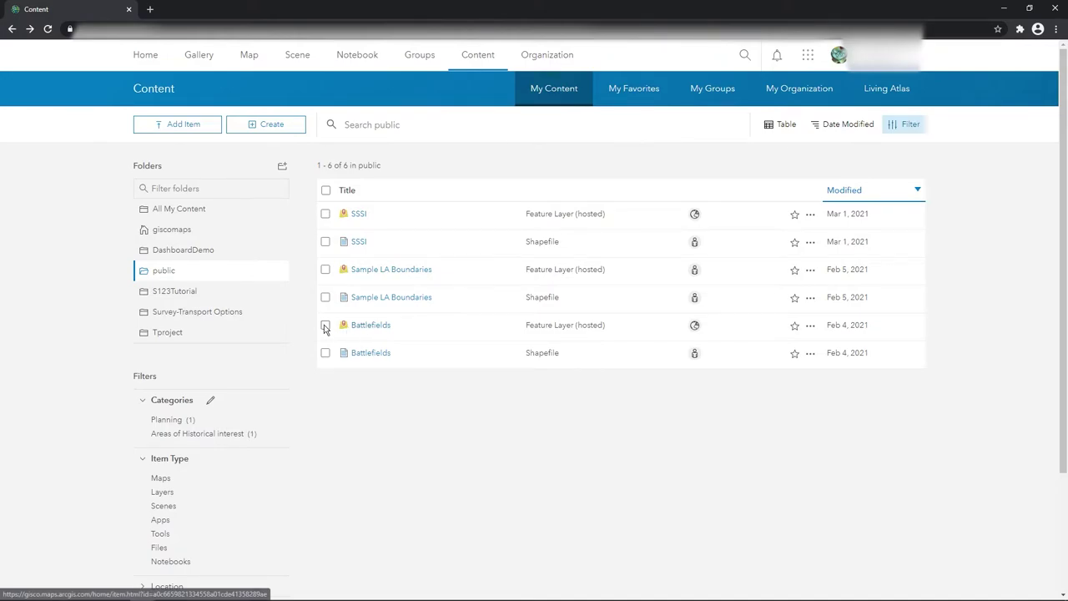
Add Areas of Historical interest to the SSSI layer's categories alongside Planning and save.
left_click(810, 325)
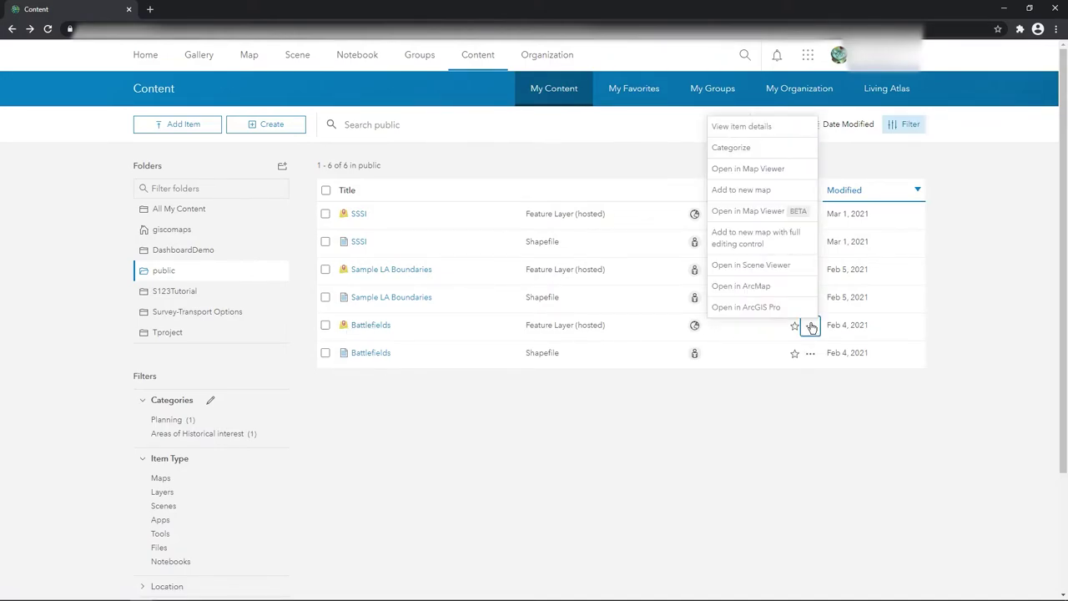
left_click(683, 419)
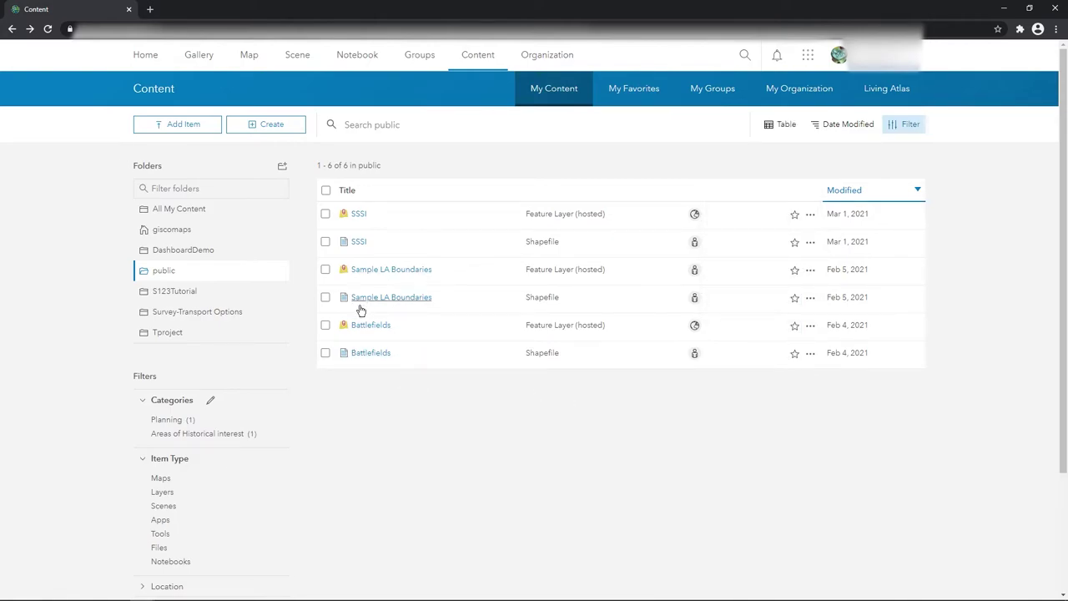
left_click(810, 216)
left_click(780, 255)
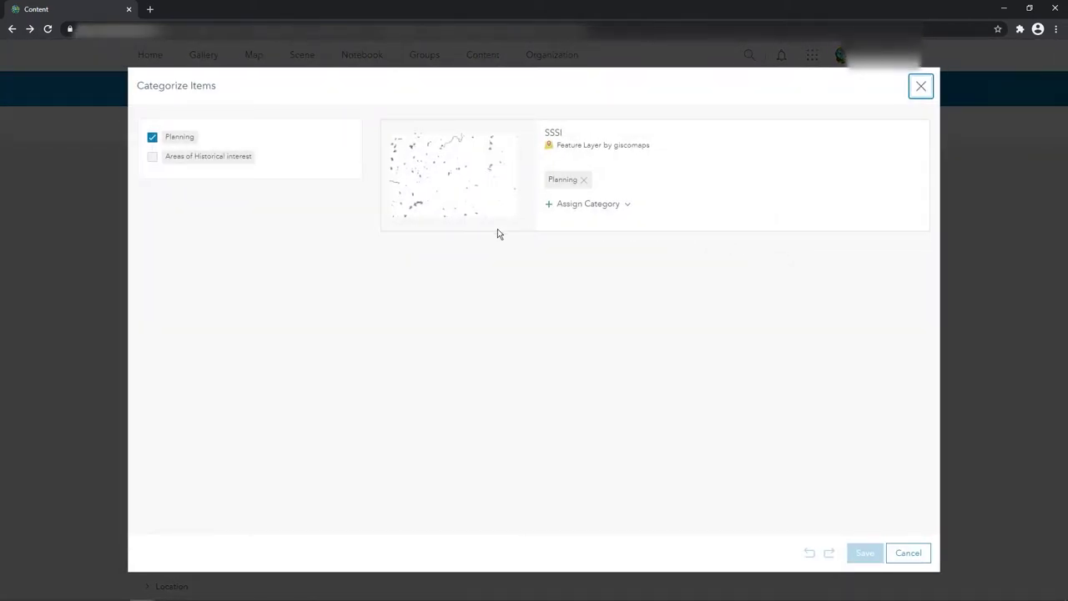
left_click(153, 158)
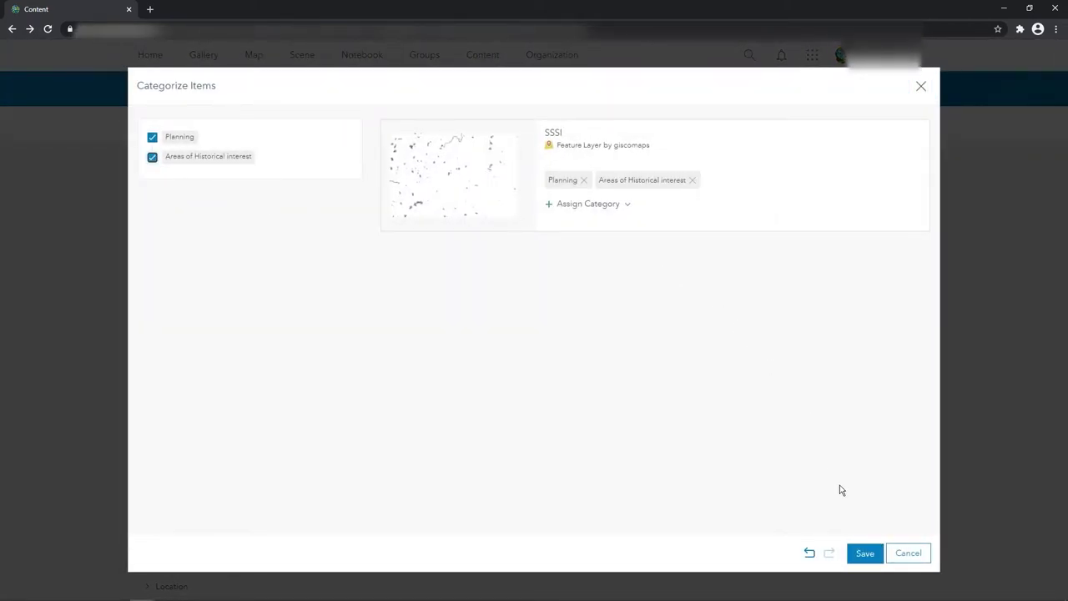
left_click(865, 554)
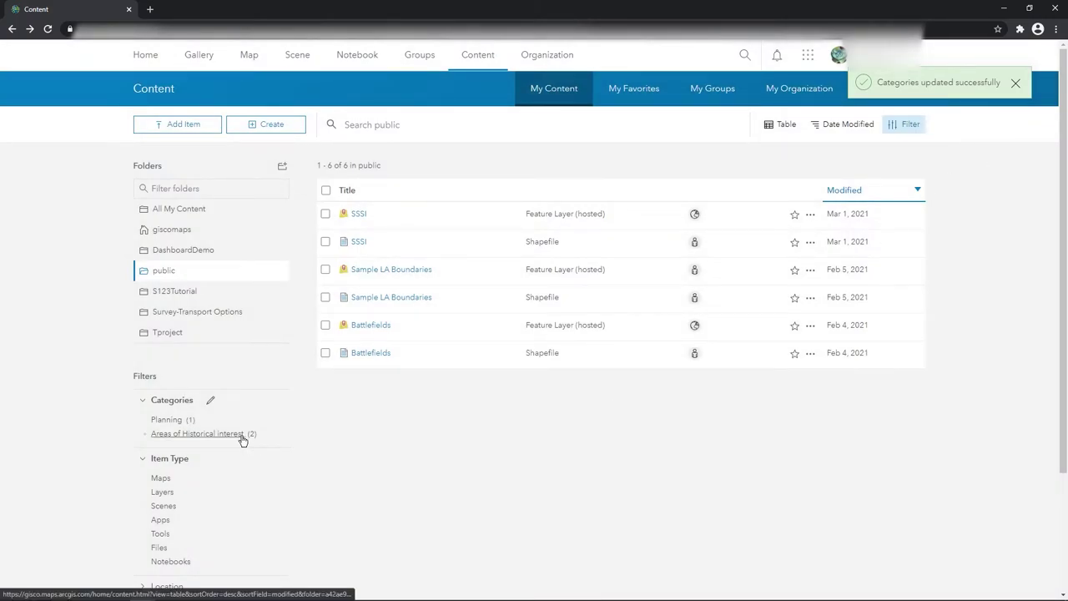
Toggle the category filter between Areas of Historical interest and Planning, ending on Planning.
left_click(179, 434)
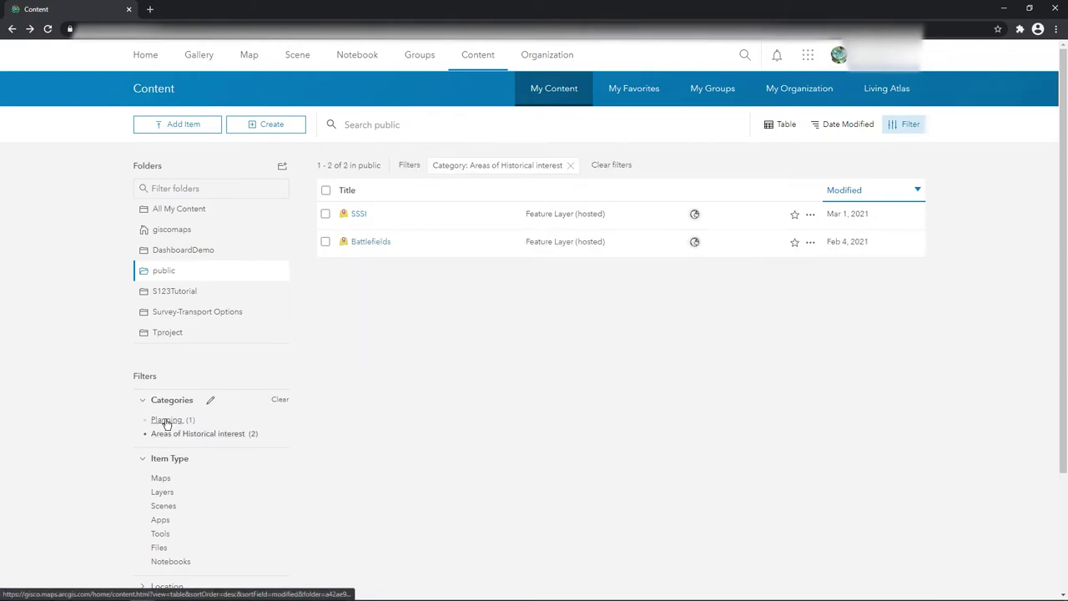
left_click(167, 419)
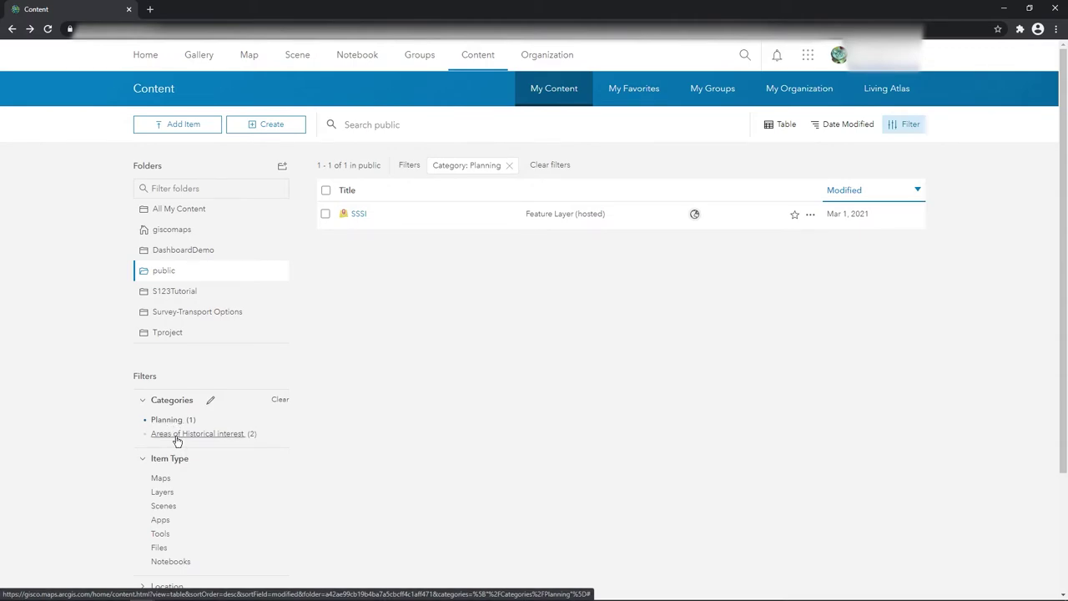
left_click(176, 436)
left_click(167, 421)
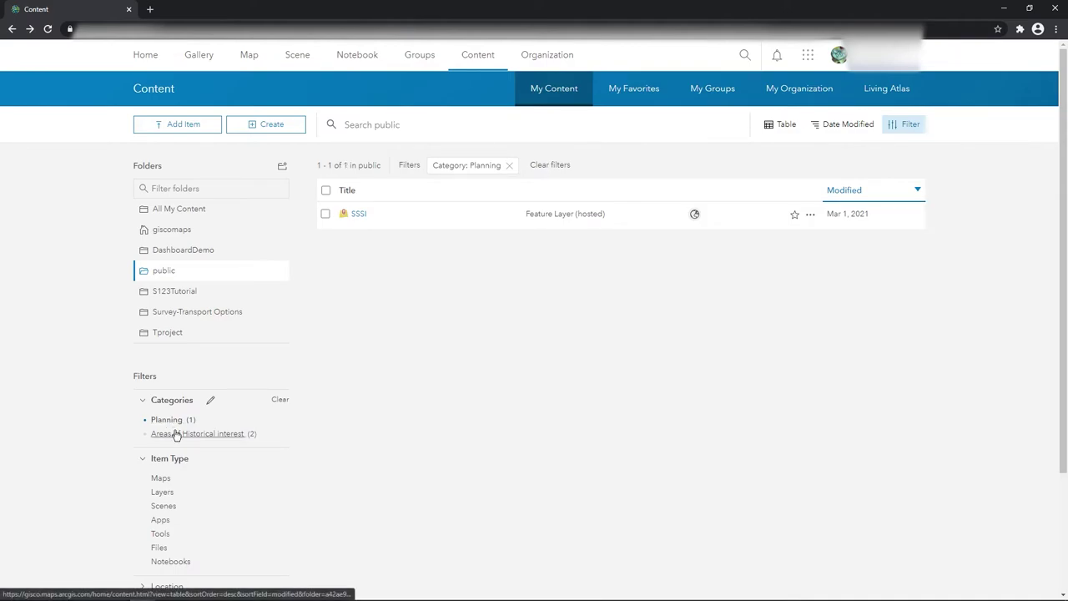
left_click(176, 436)
left_click(171, 422)
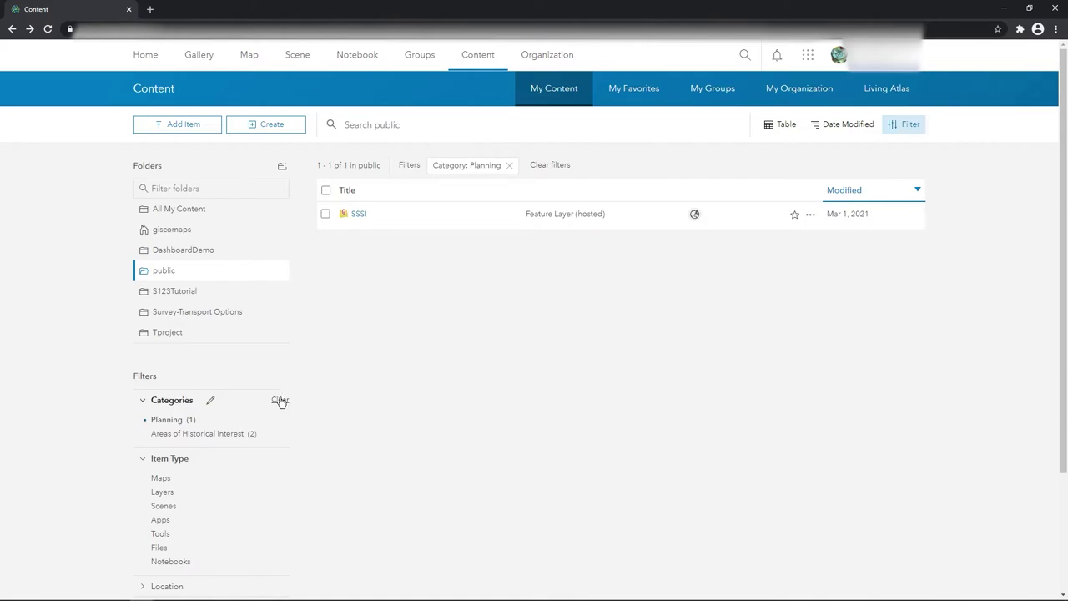
Clear the filter and delete the Planning and Areas of Historical interest categories.
left_click(279, 400)
left_click(210, 402)
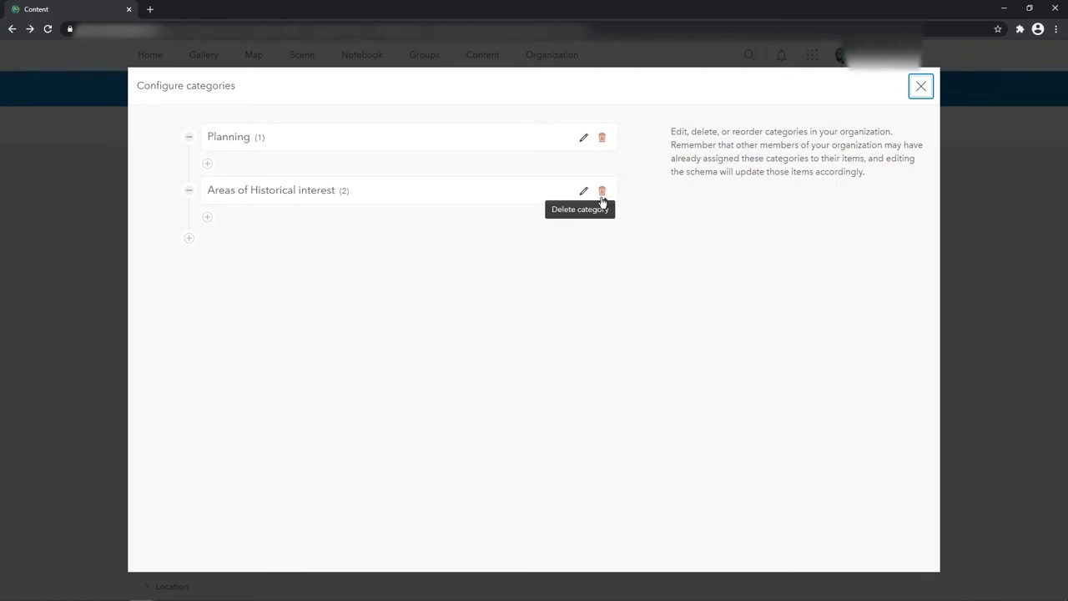
left_click(601, 191)
left_click(603, 139)
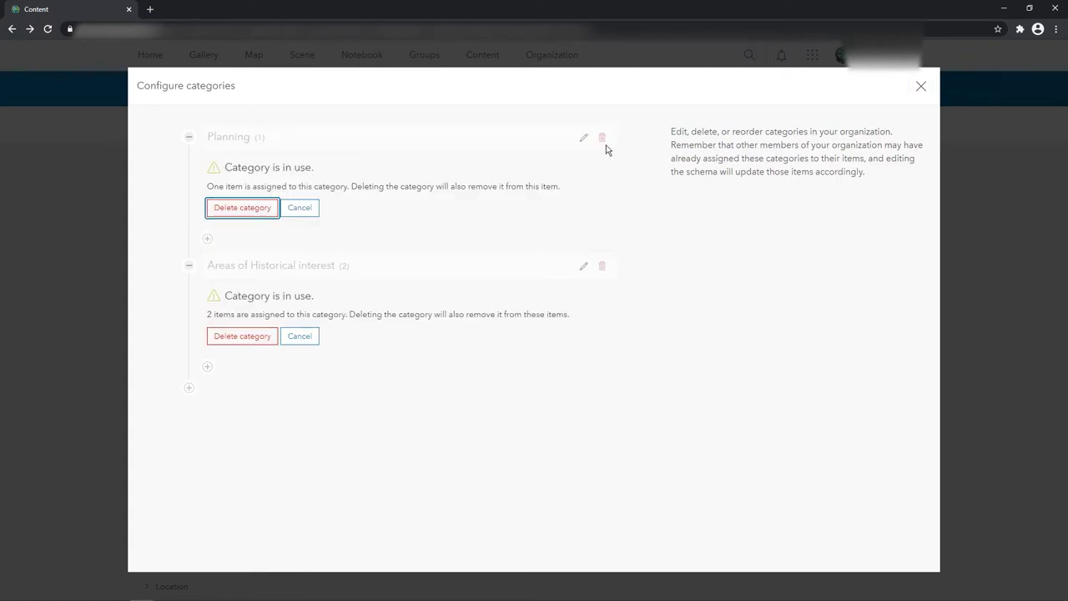
left_click(264, 211)
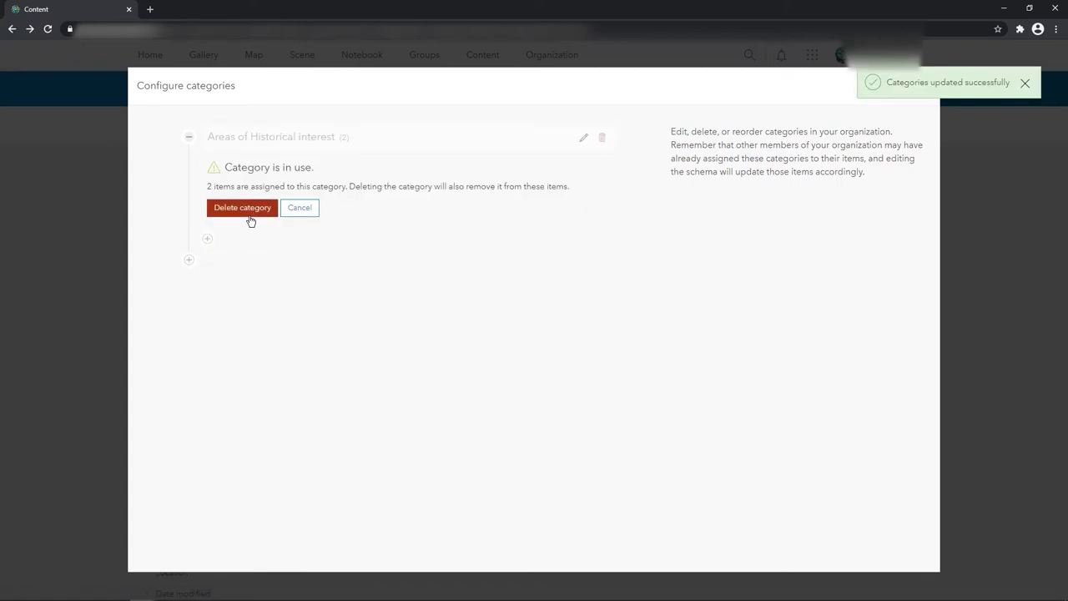
left_click(249, 213)
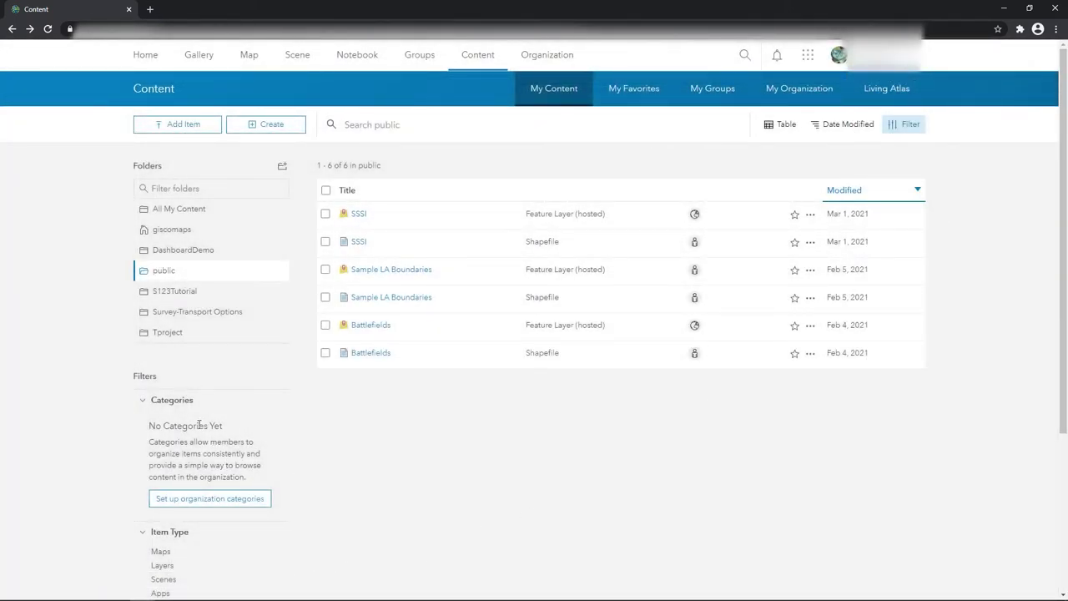
Compare the ArcGIS and ISO category sets, then select the INSPIRE set.
left_click(209, 503)
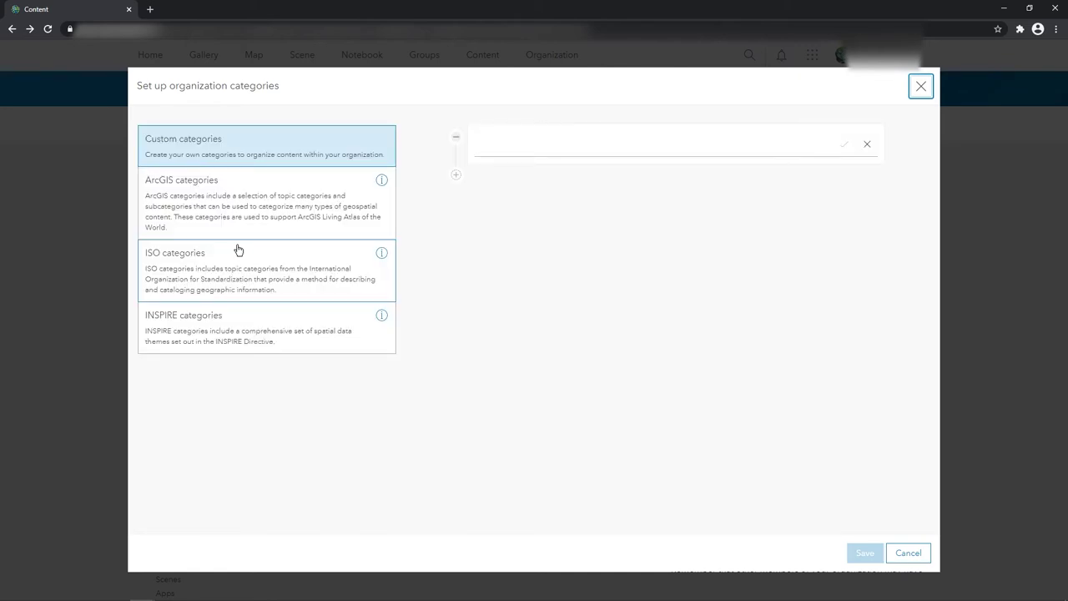
left_click(217, 192)
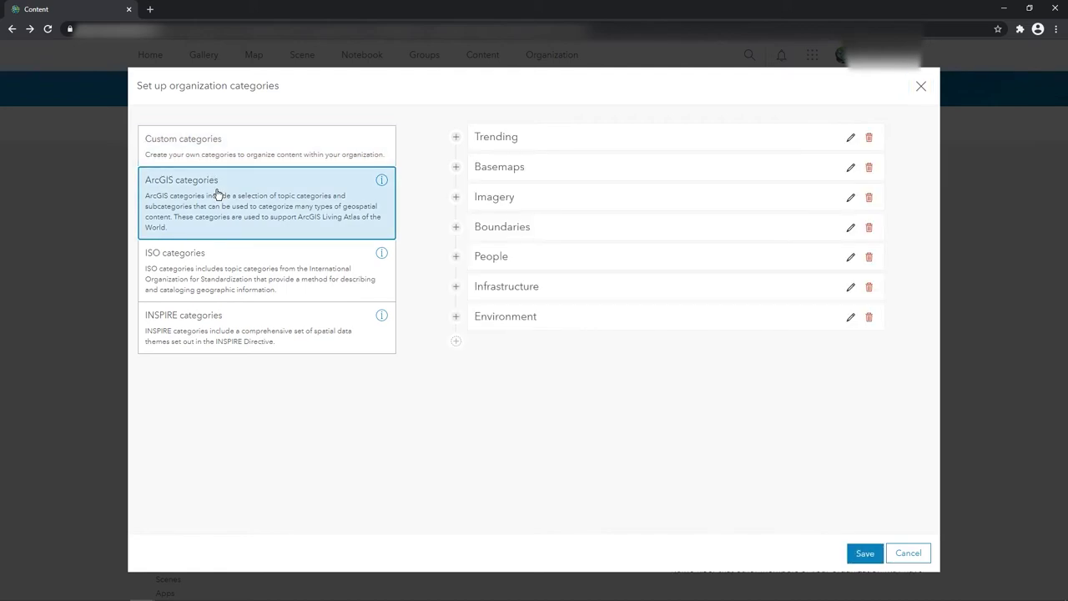
left_click(247, 274)
left_click(257, 211)
left_click(293, 287)
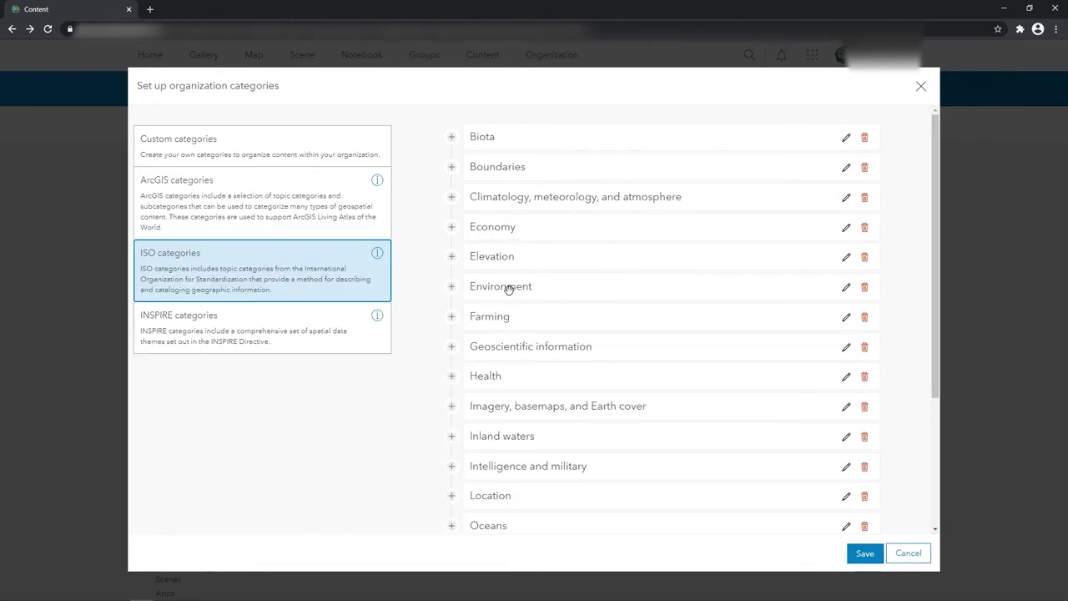
left_click(291, 328)
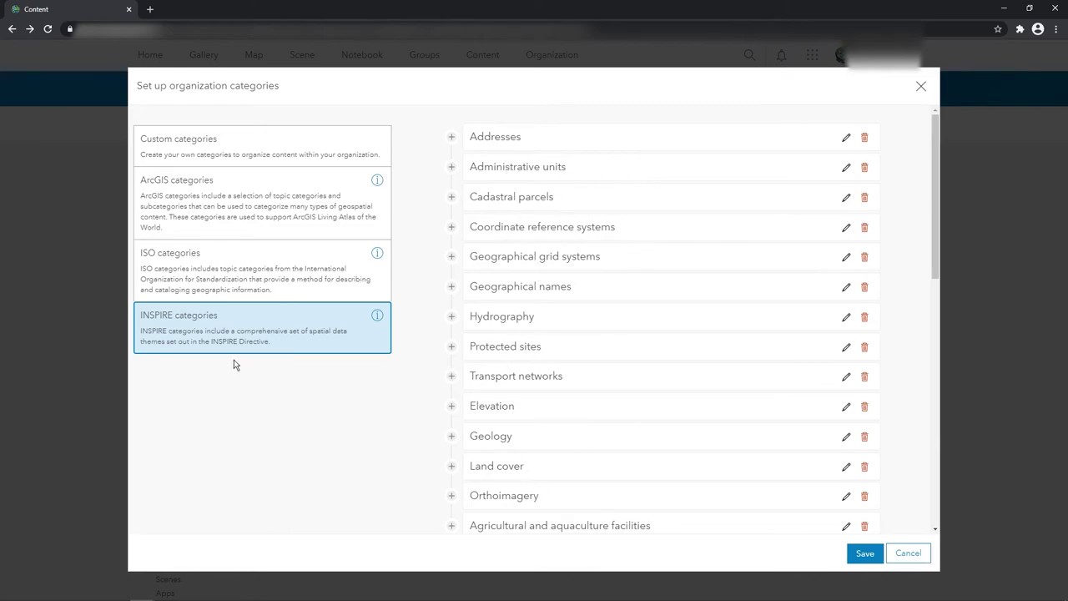
Save INSPIRE as the organization's category set.
left_click(866, 553)
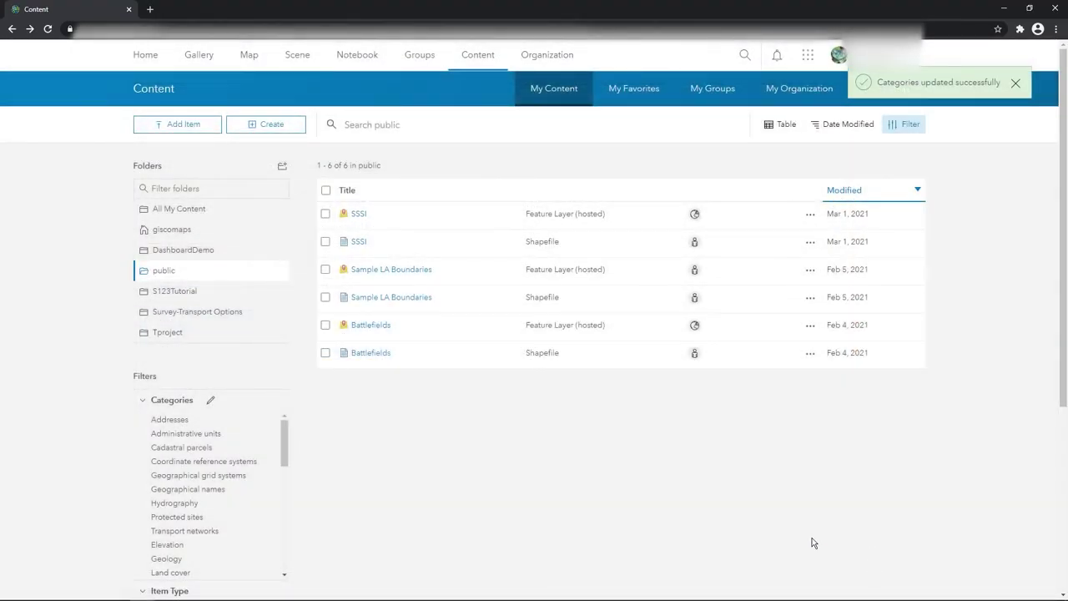
mouse_move(285, 457)
left_mouse_down()
mouse_move(286, 557)
mouse_move(288, 451)
left_mouse_up()
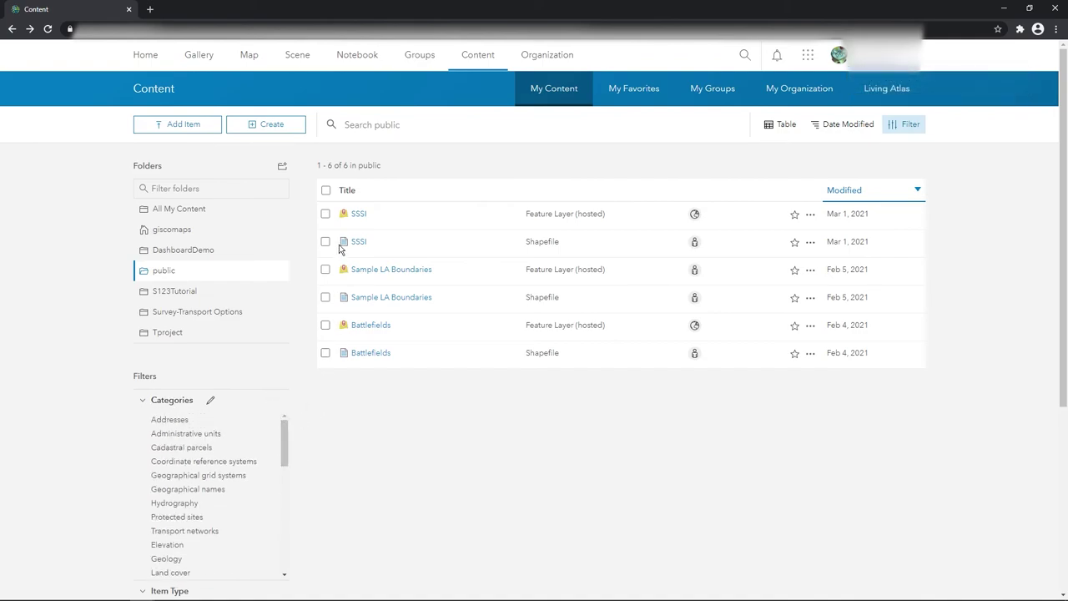
Categorize the SSSI layer under the INSPIRE Protected sites category and save.
left_click(811, 216)
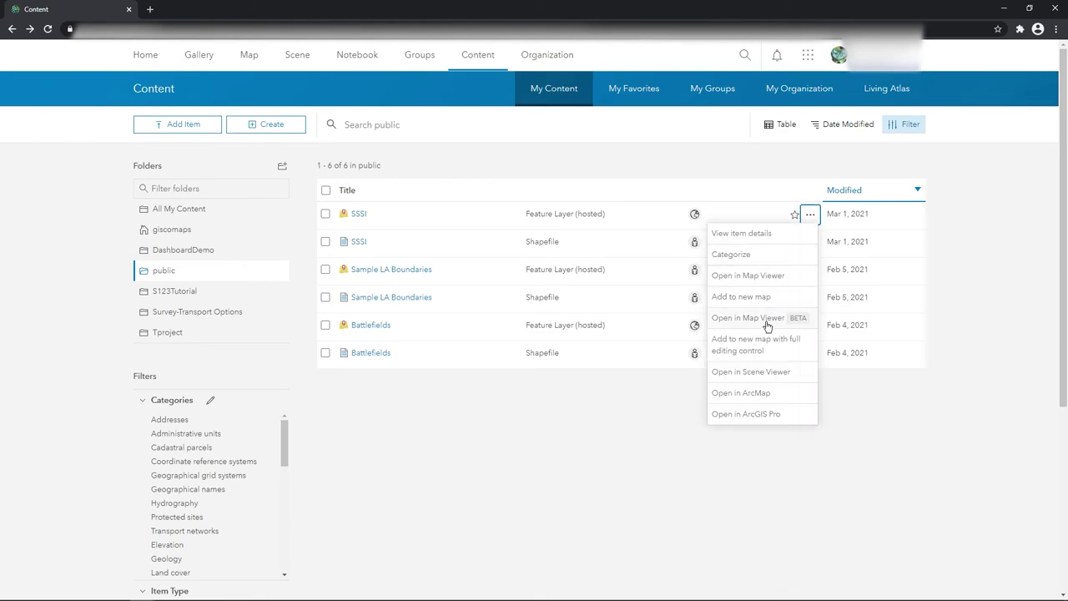
left_click(756, 257)
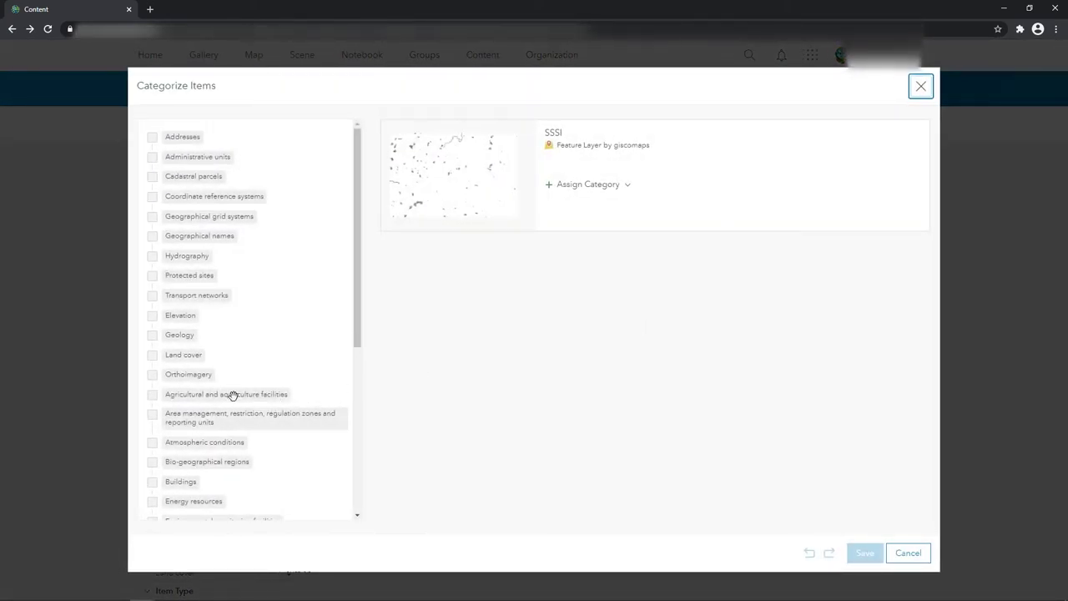
scroll(233, 396, "down", 3)
scroll(233, 422, "up", 3)
left_click(152, 276)
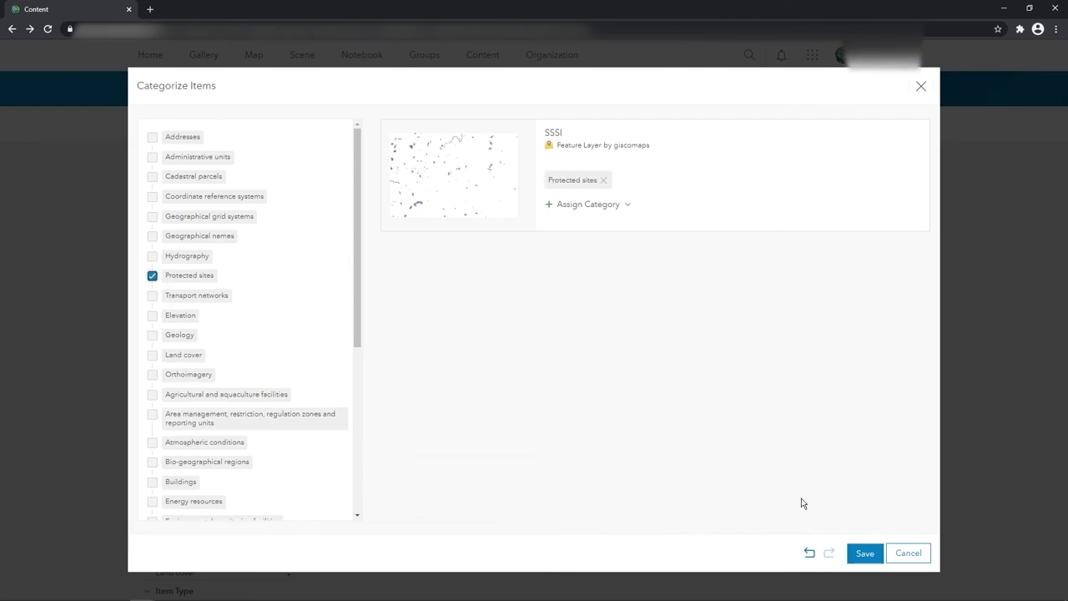
left_click(865, 554)
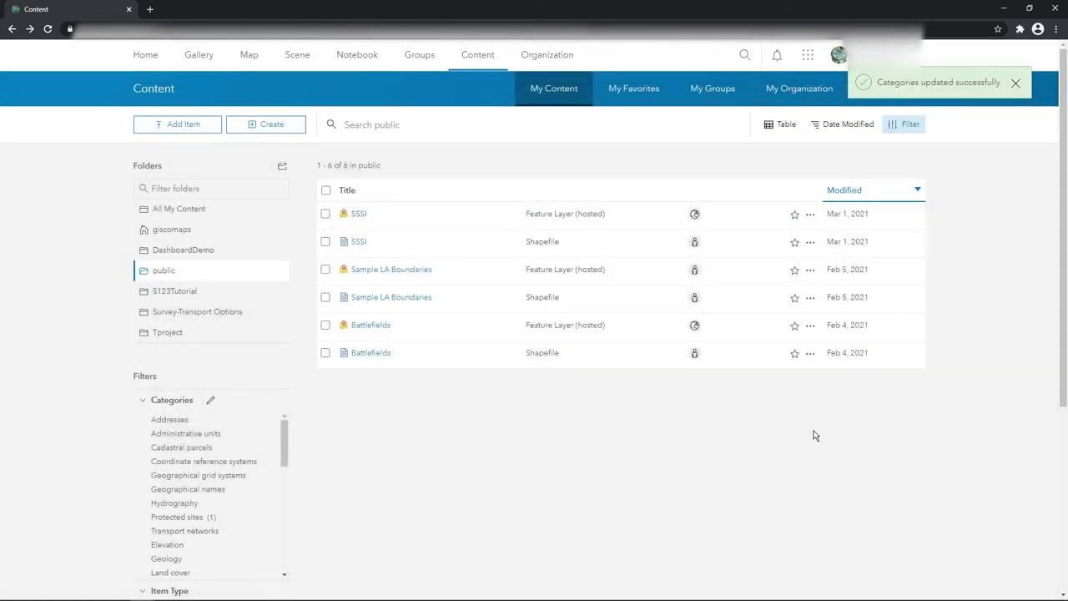
scroll(197, 449, "down", 2)
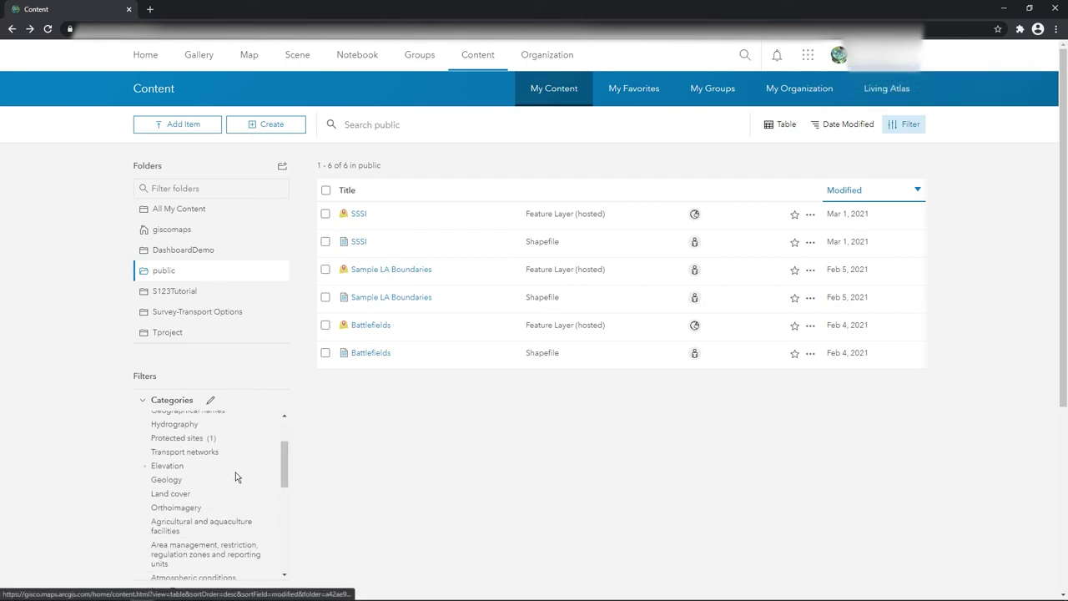
scroll(239, 475, "up", 2)
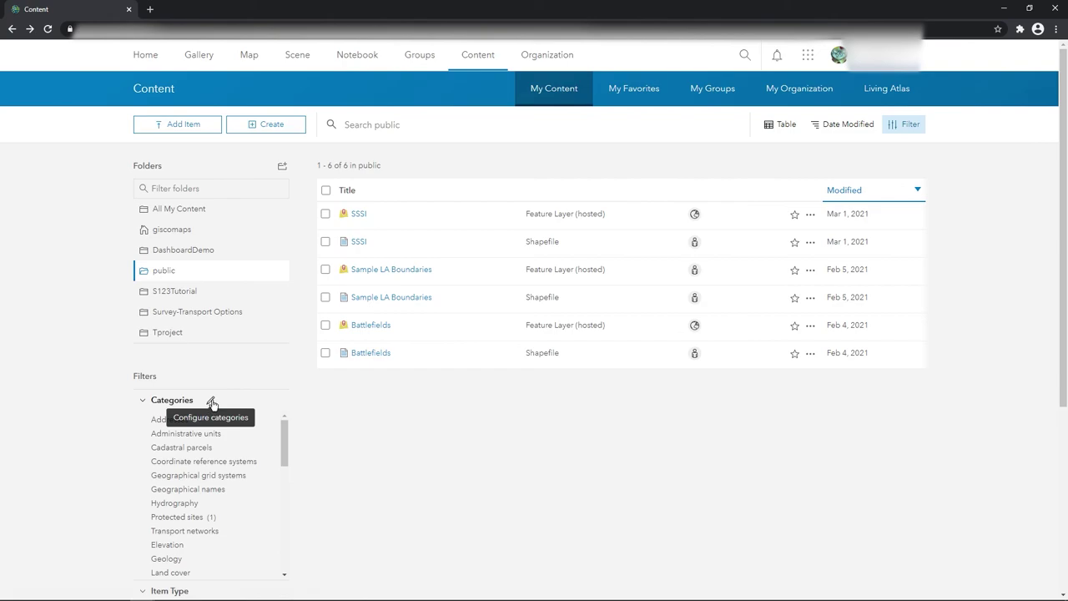
scroll(197, 510, "down", 3)
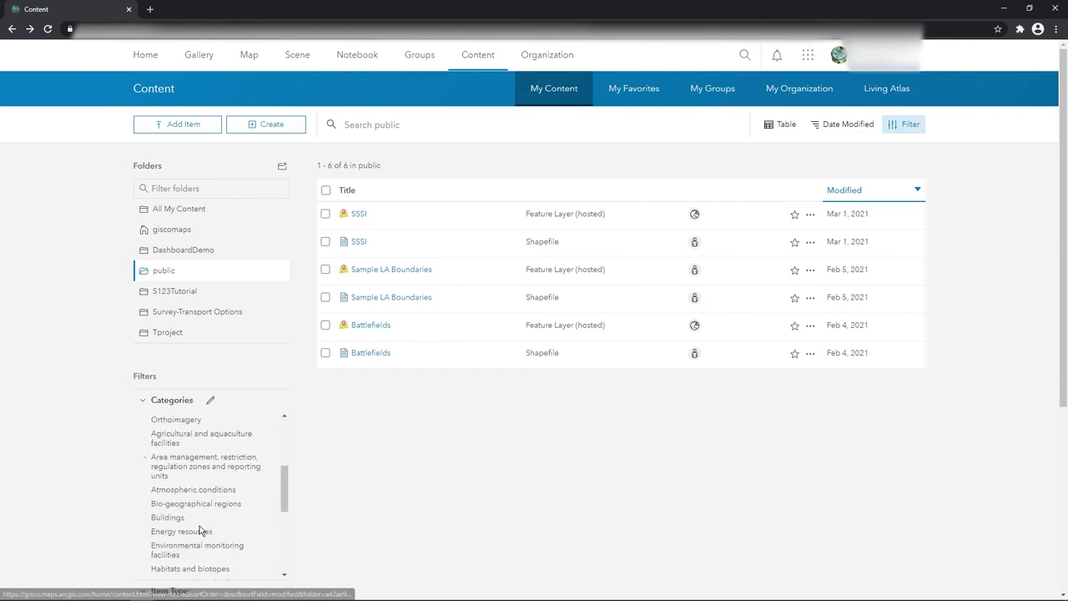
scroll(195, 505, "up", 3)
scroll(191, 484, "down", 3)
scroll(190, 481, "down", 3)
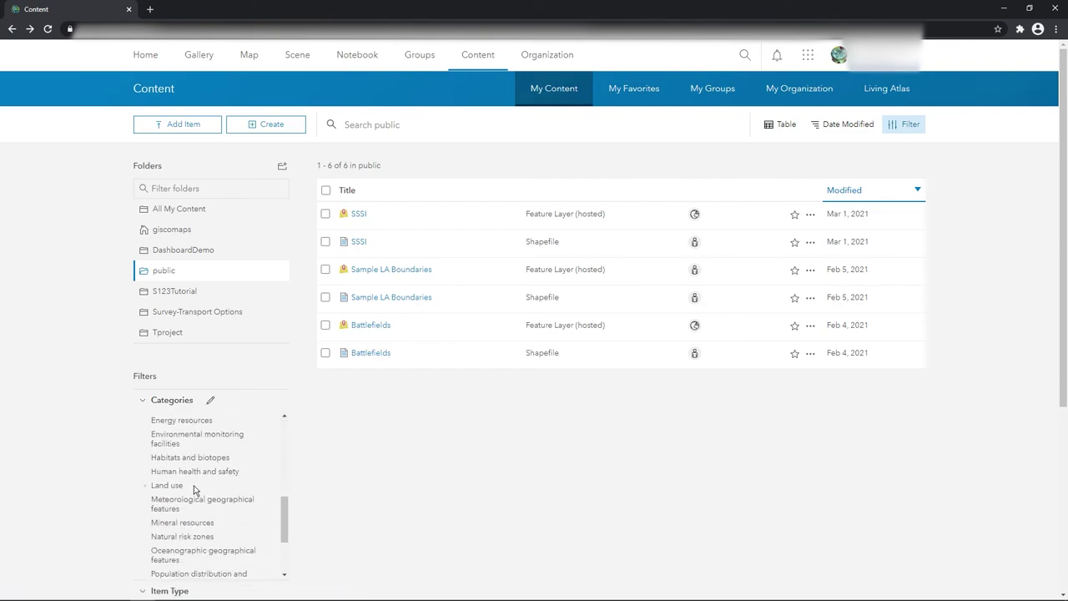
scroll(200, 496, "down", 2)
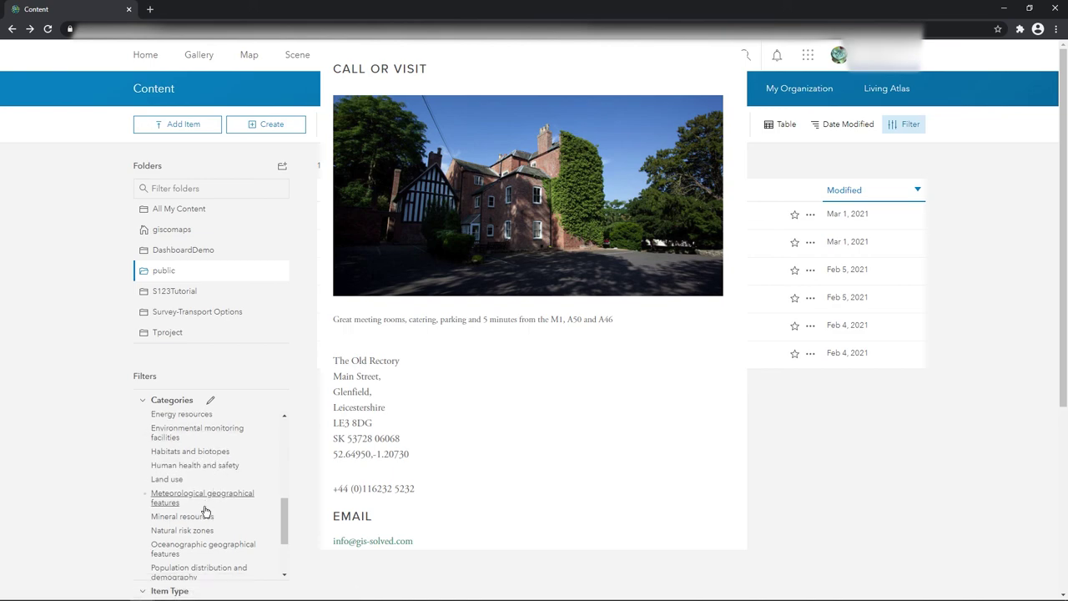
scroll(202, 509, "up", 5)
scroll(201, 508, "up", 3)
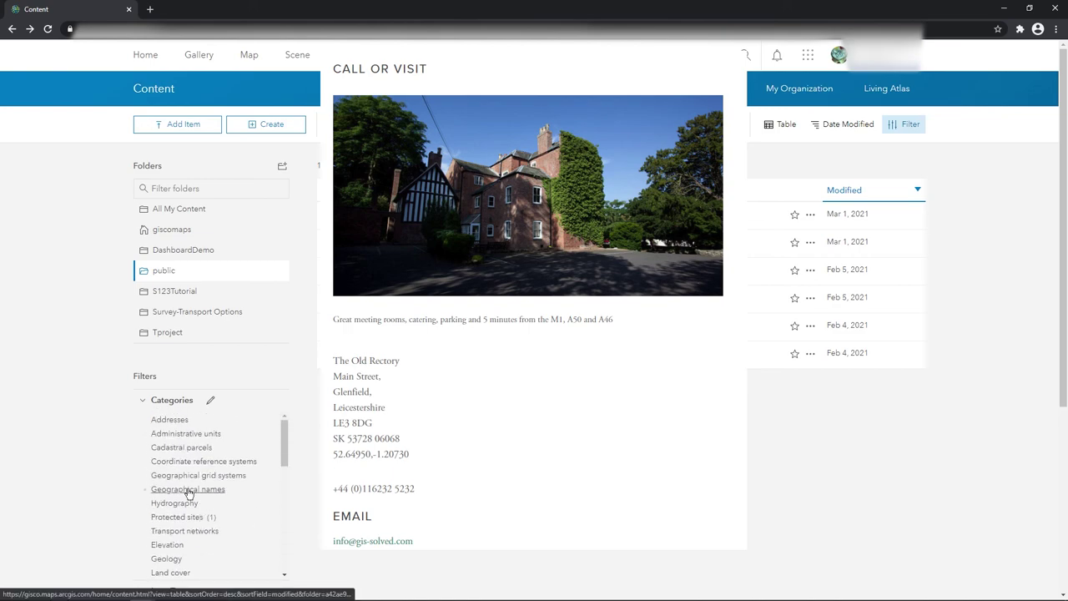